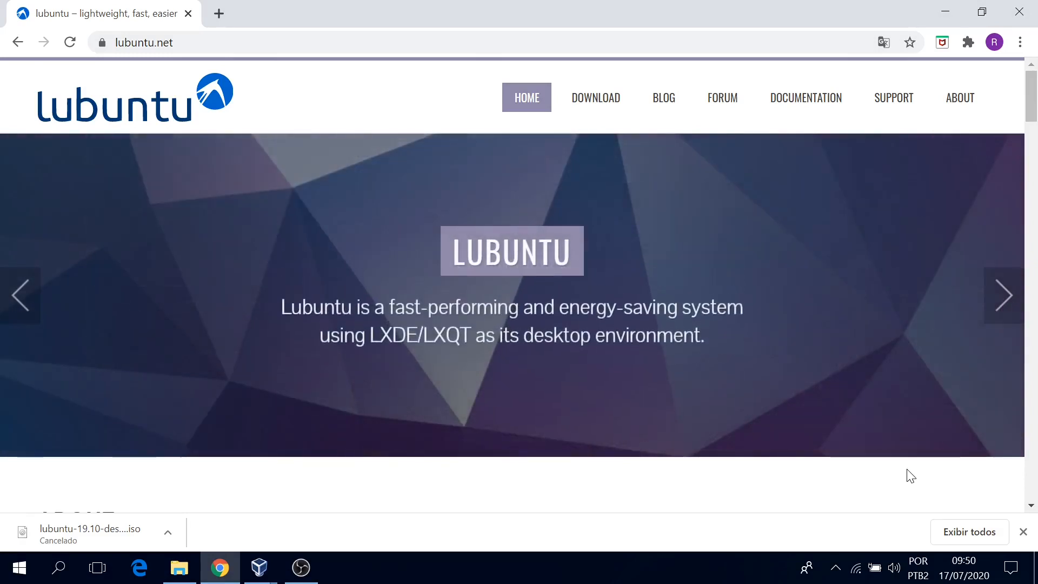
# Close the cancelled download bar at the bottom of Chrome.
pyautogui.click(1022, 531)
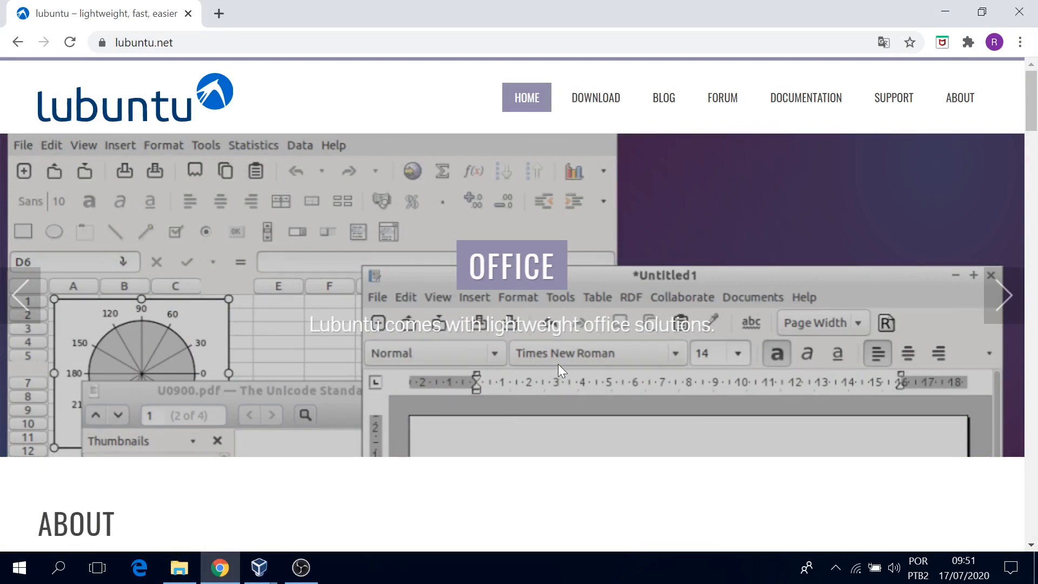
# Start the 64-bit AMD64 Lubuntu 19.10 download from the About section, then cancel it.
pyautogui.scroll(-1, 565, 399)
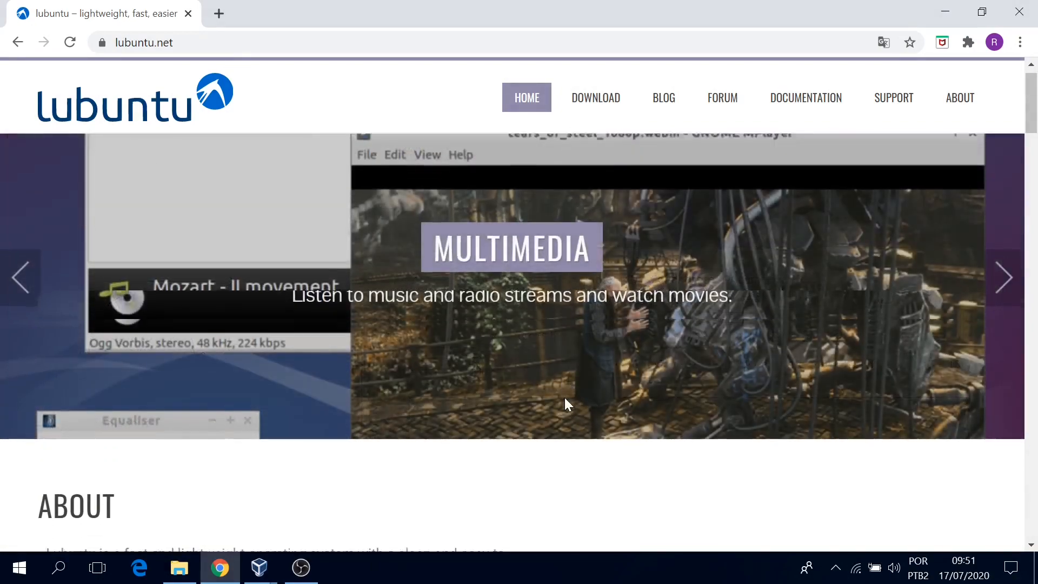
pyautogui.scroll(-5, 565, 399)
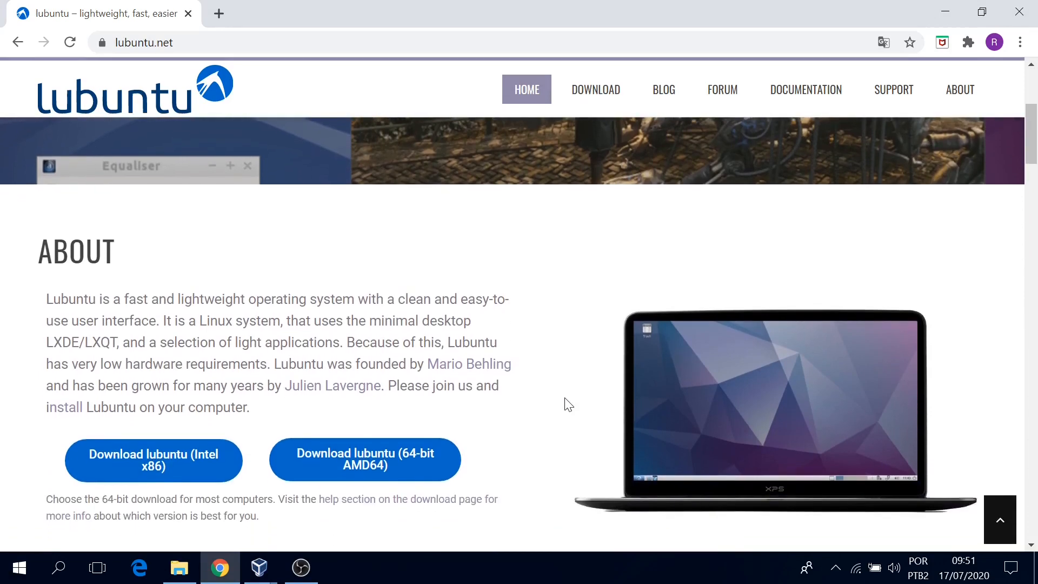
pyautogui.scroll(-2, 567, 405)
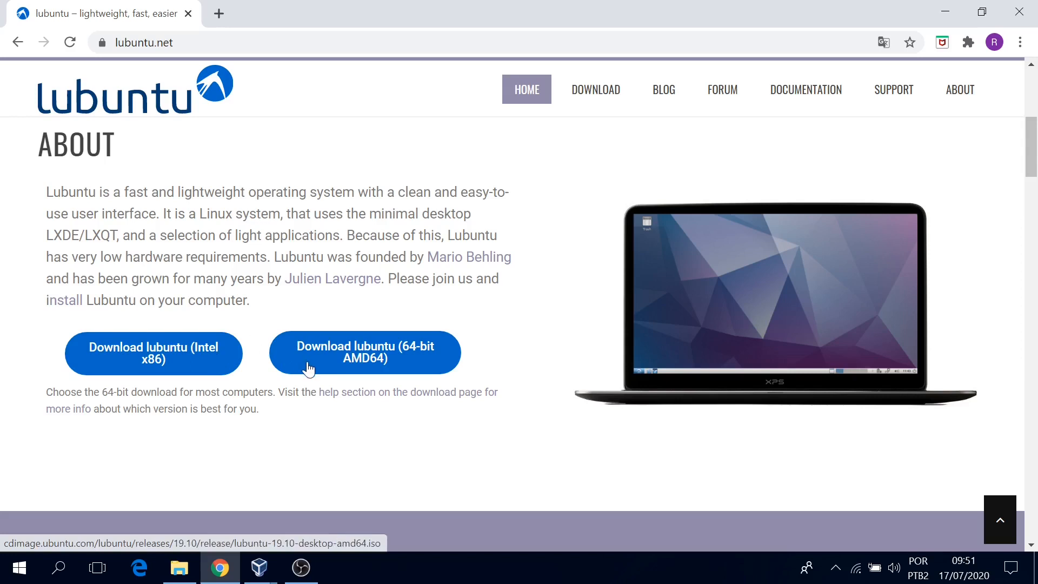
pyautogui.click(403, 371)
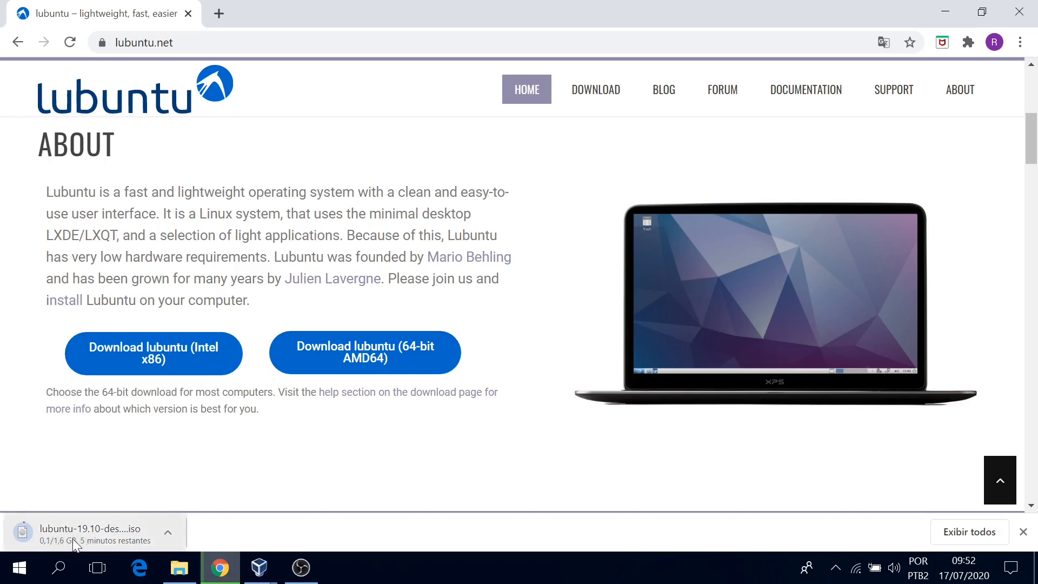
pyautogui.click(179, 539)
pyautogui.click(224, 498)
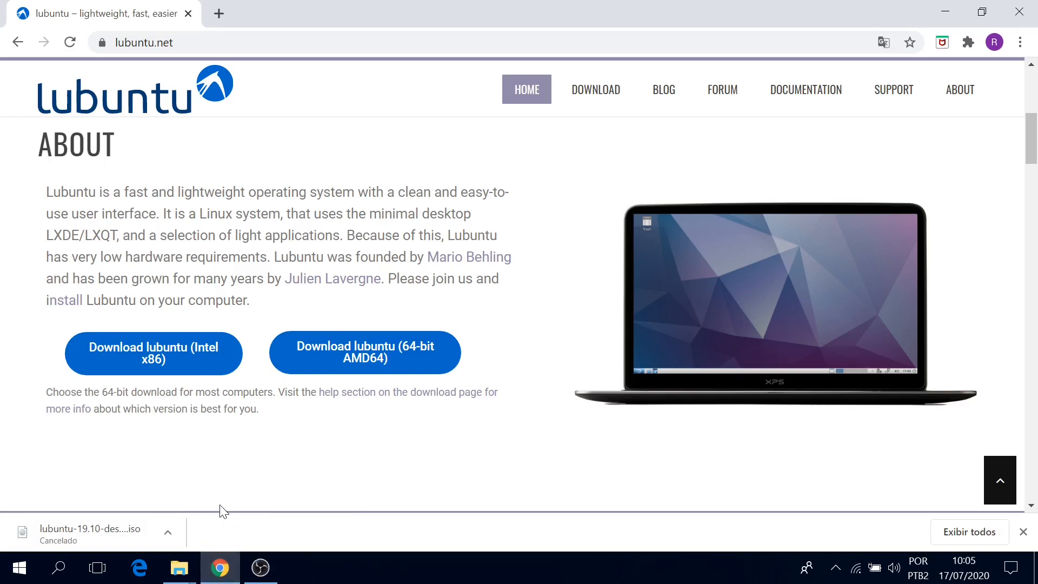
# Search the Start menu for 'VirtualBox' and launch Oracle VM VirtualBox.
pyautogui.click(8, 569)
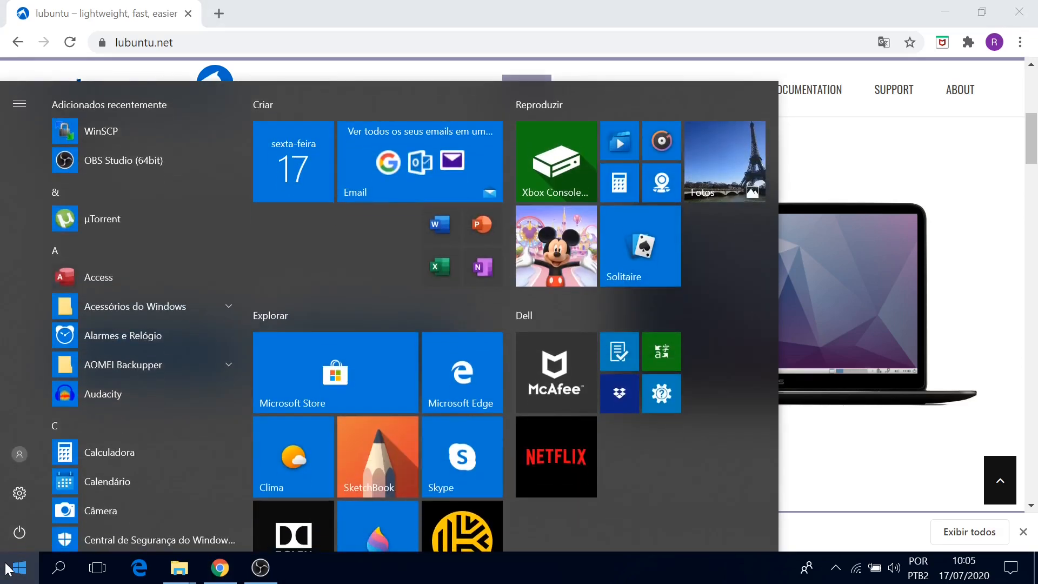
pyautogui.write('VirtualBox')
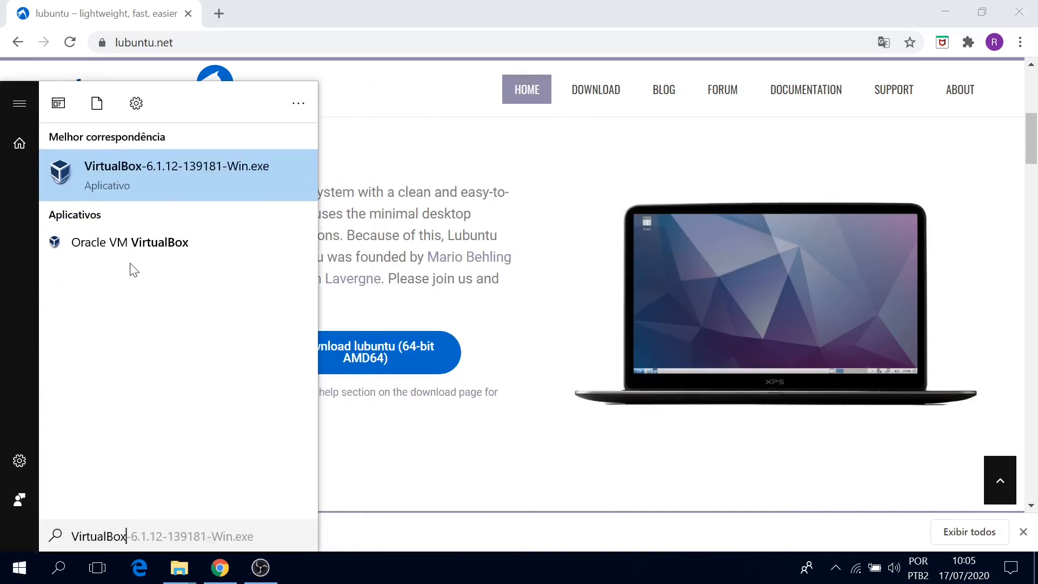
pyautogui.click(132, 242)
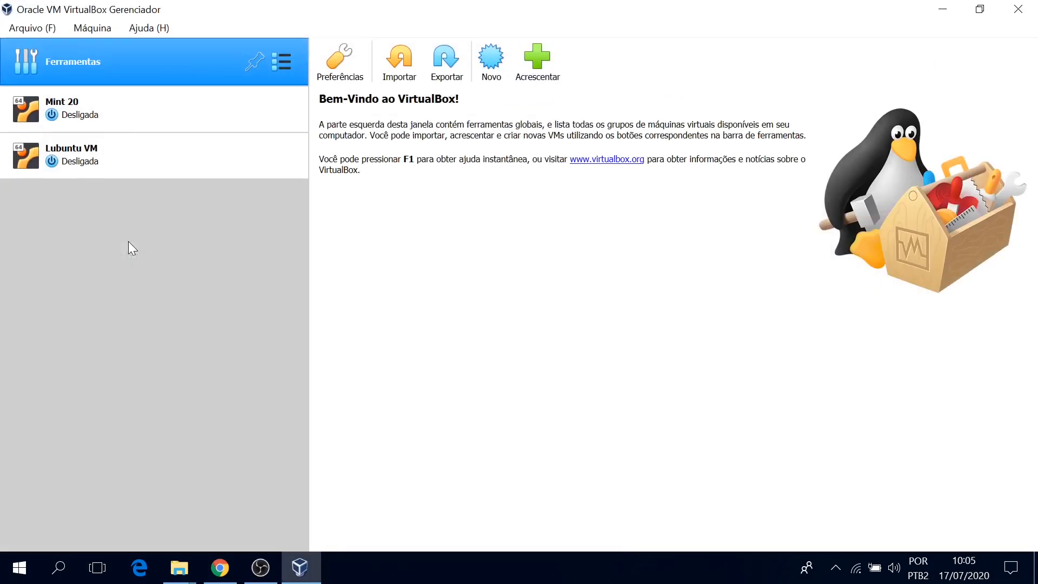
# Choose Máquina > Novo... to start the Criar Máquina Virtual wizard.
pyautogui.click(79, 30)
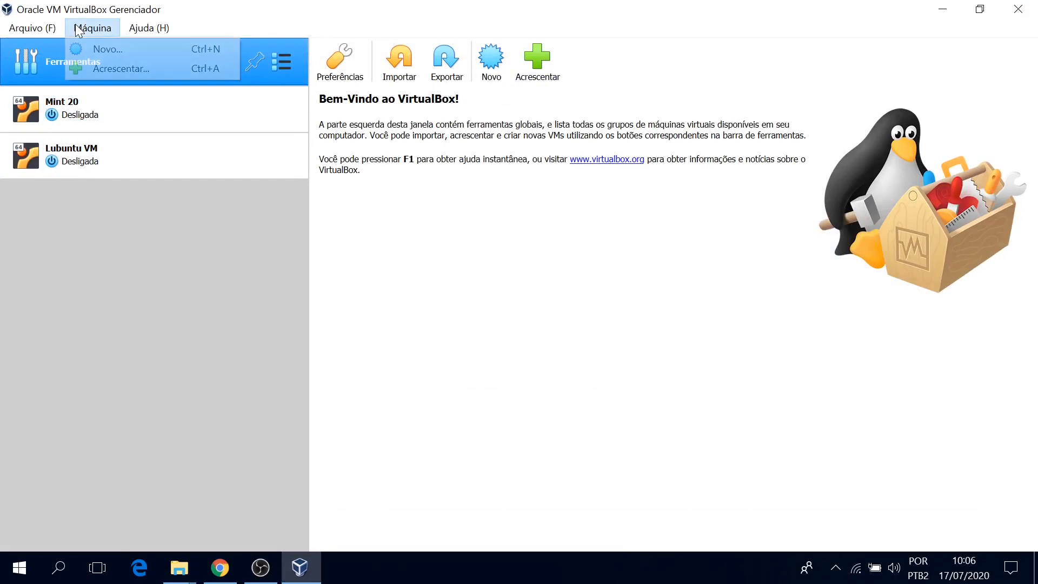
pyautogui.click(96, 49)
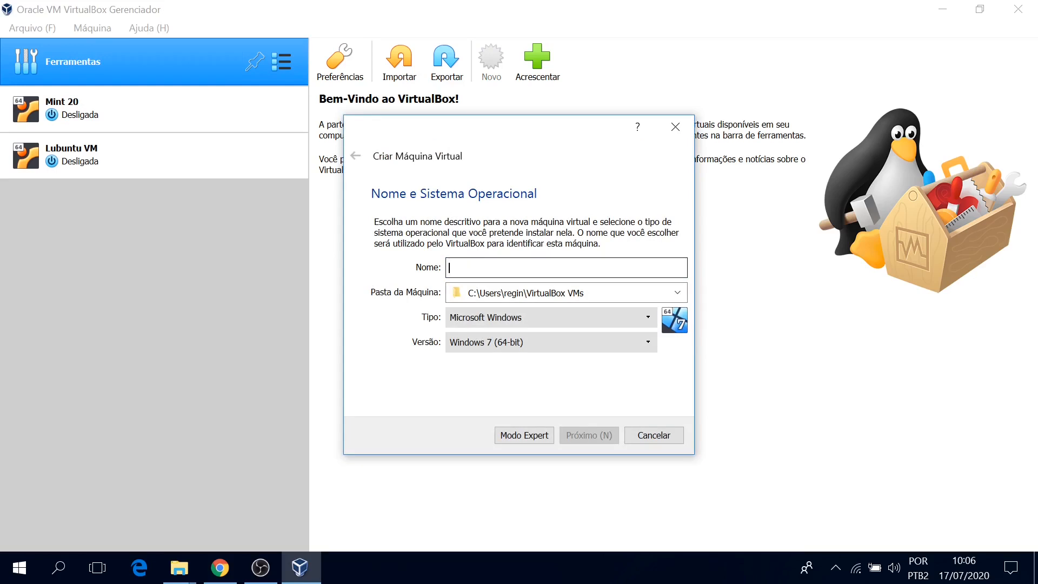
# Name the machine 'Lubuntu VM 2' and choose Outro... for the machine folder.
pyautogui.write('Lubuntu')
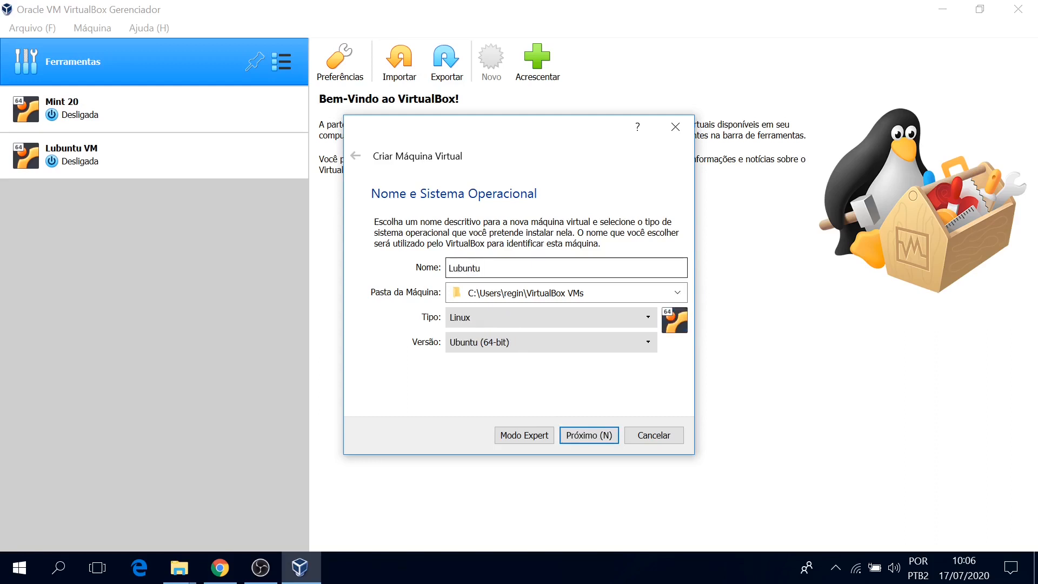
pyautogui.write(' VM 2')
pyautogui.click(678, 293)
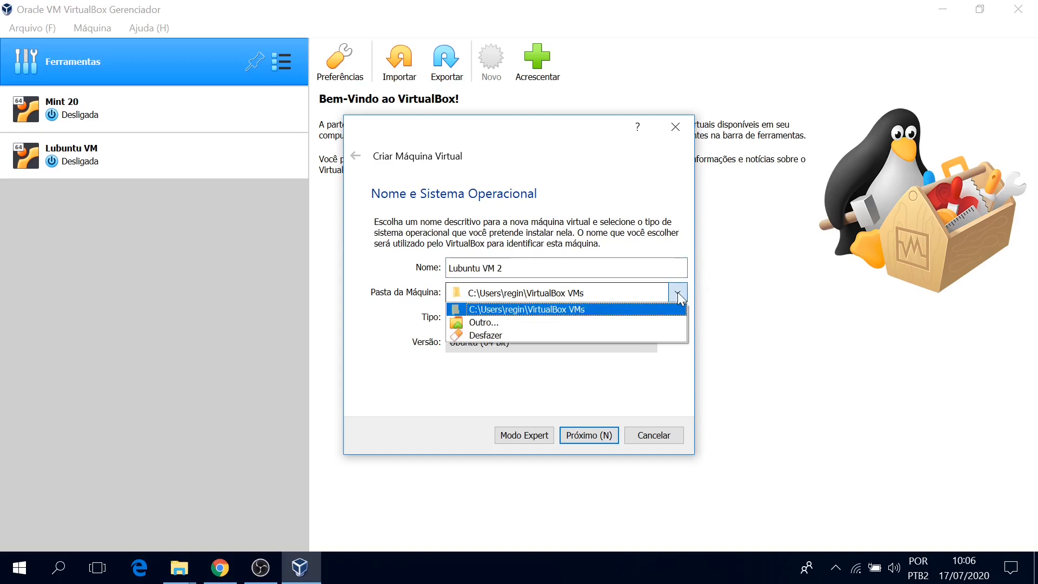
pyautogui.click(638, 322)
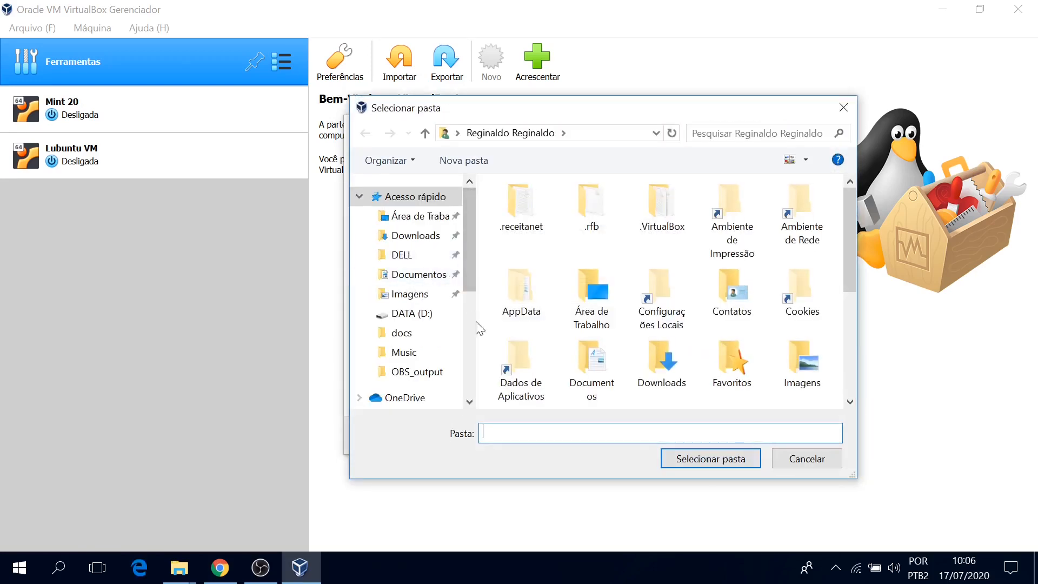
# Select D:\LubuntuVM2 as the machine folder and continue to the memory page.
pyautogui.click(473, 343)
pyautogui.click(438, 368)
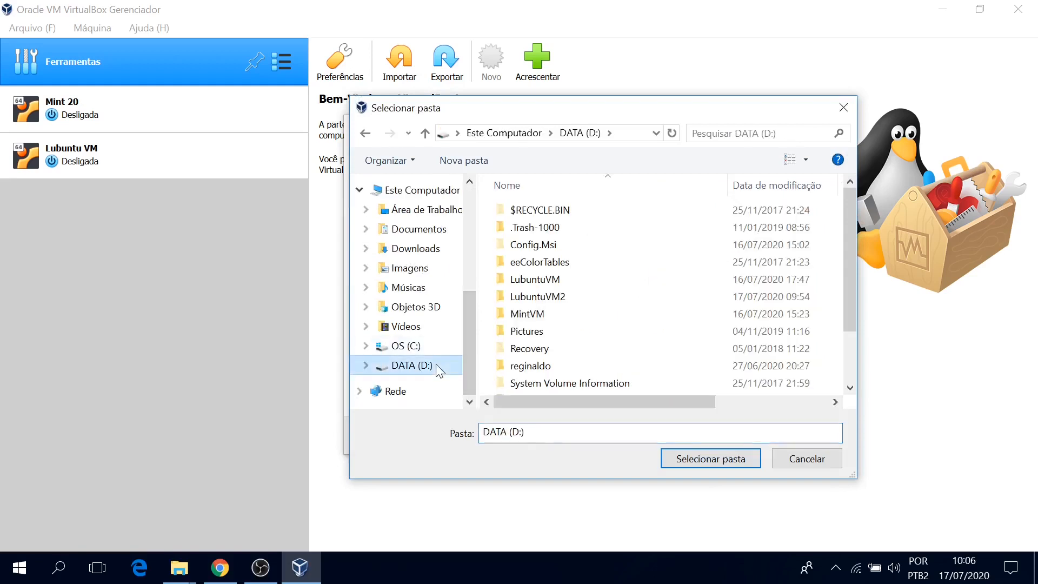
pyautogui.click(560, 302)
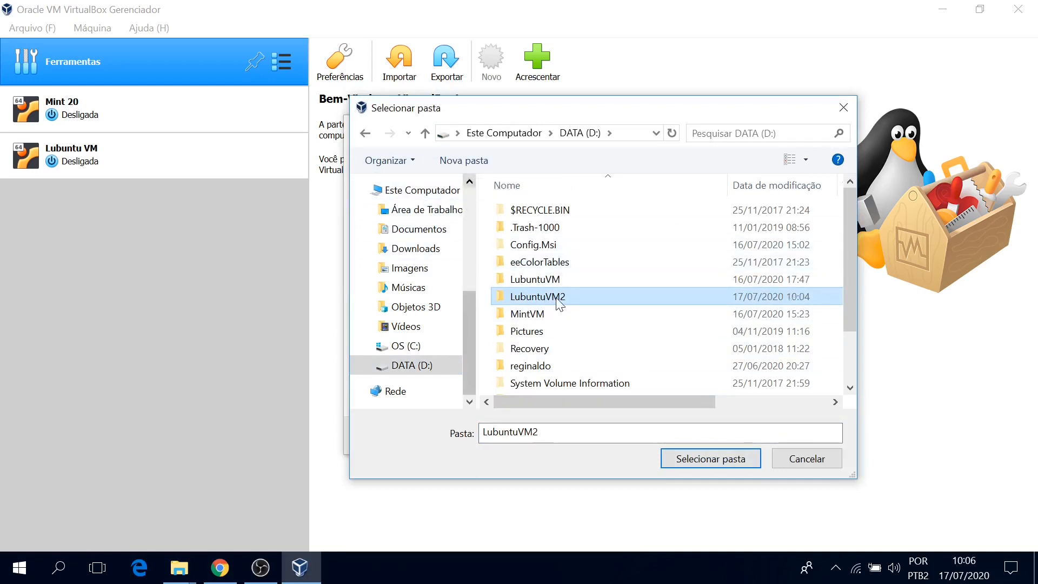
pyautogui.doubleClick(557, 298)
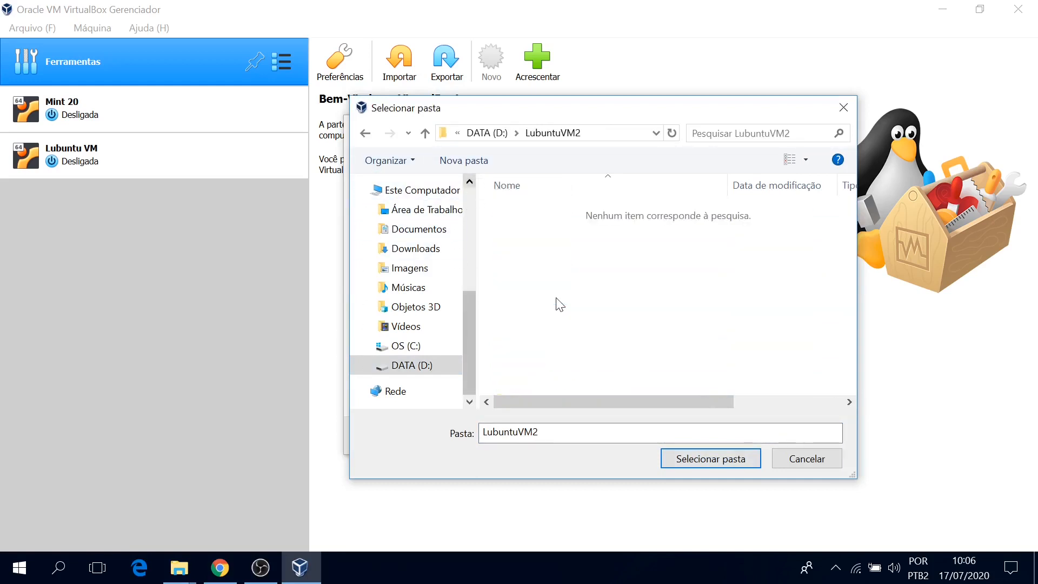
pyautogui.click(730, 460)
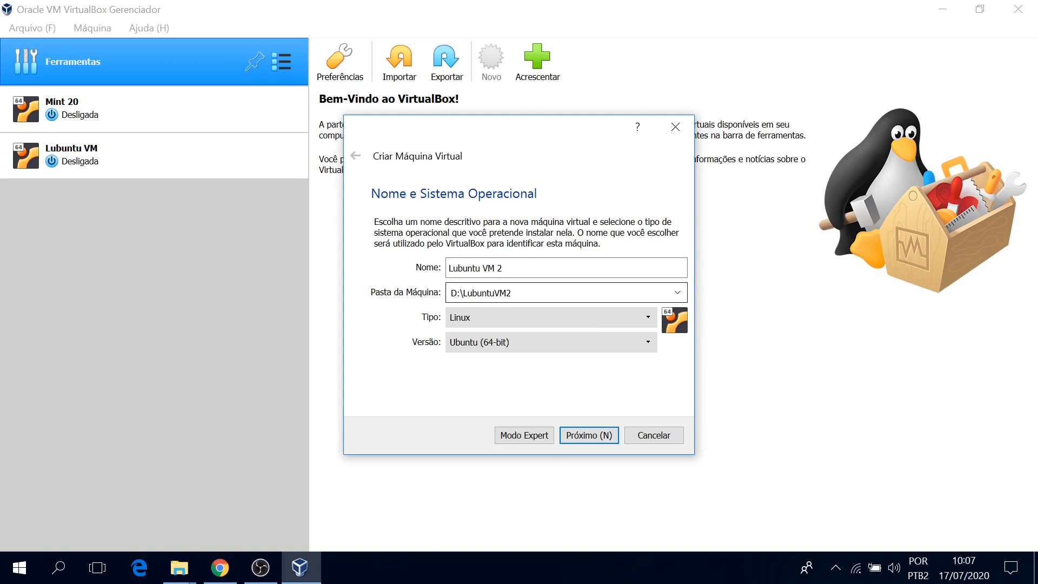
pyautogui.press('Tab')
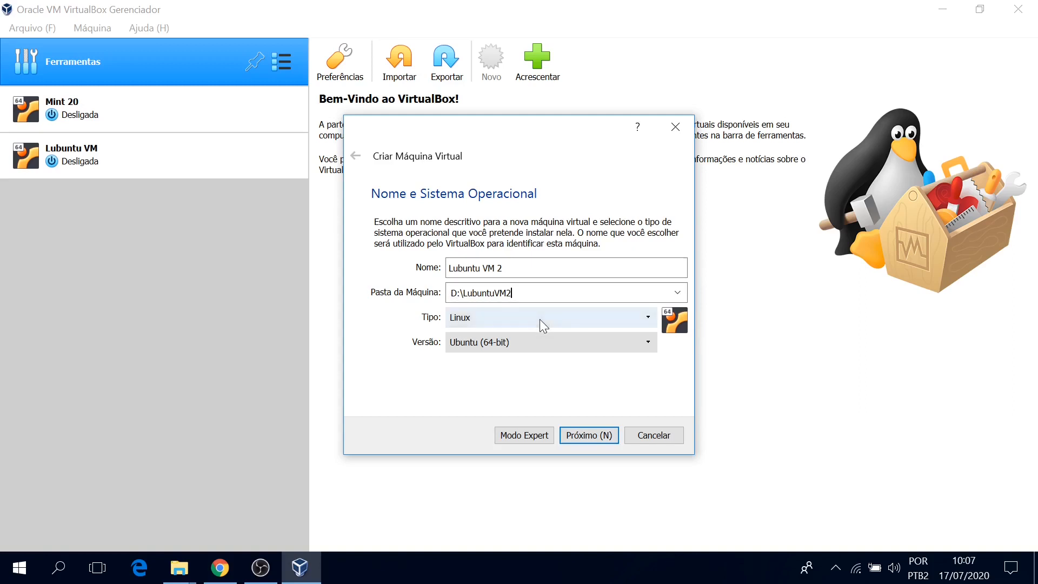
pyautogui.press('Tab')
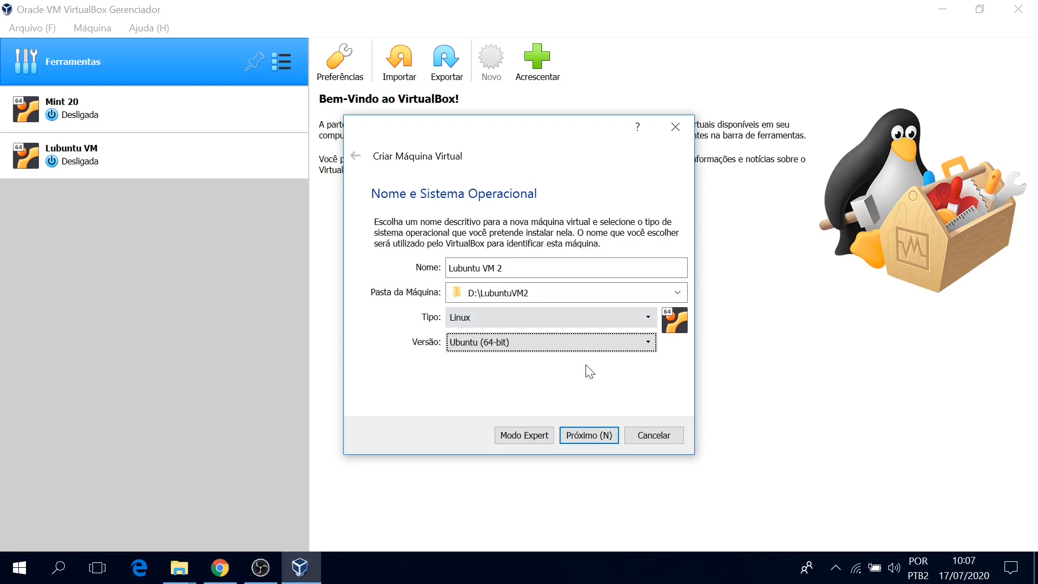
pyautogui.click(593, 435)
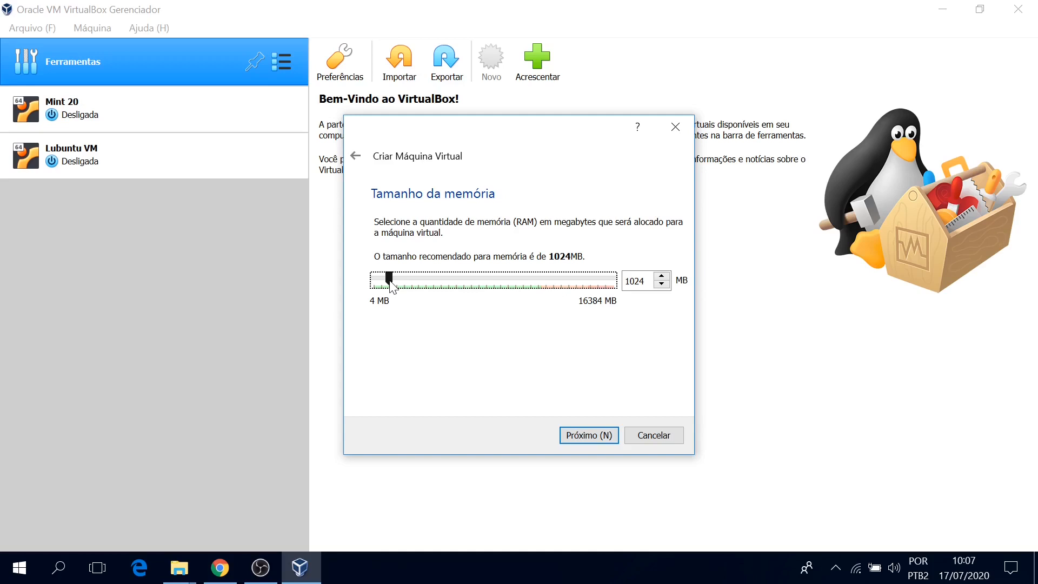
# Set the machine's memory to 4096 MB and continue to the hard disk page.
pyautogui.moveTo(390, 281); pyautogui.dragTo(425, 283)
pyautogui.click(630, 281)
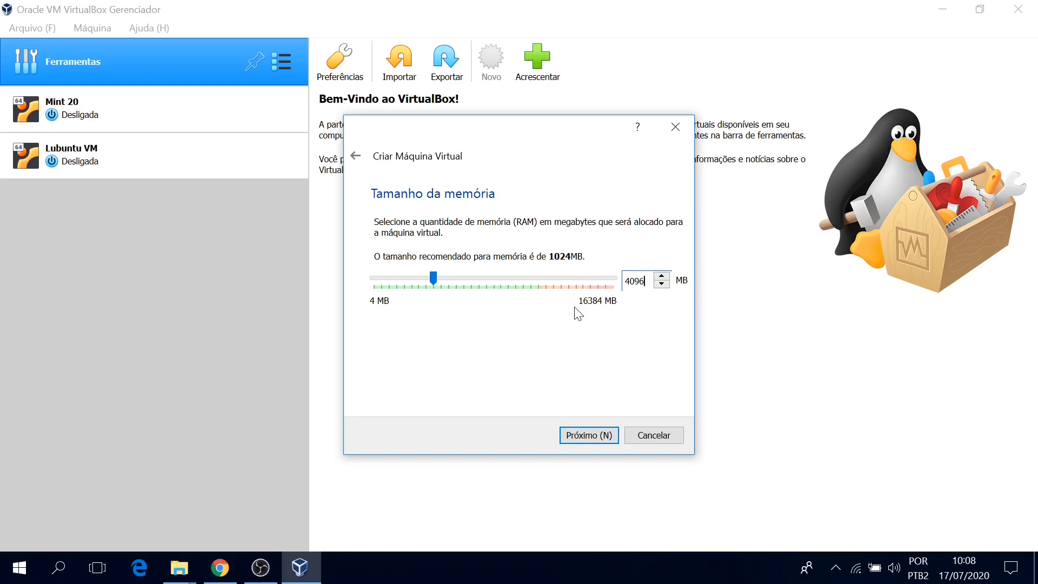
pyautogui.click(590, 441)
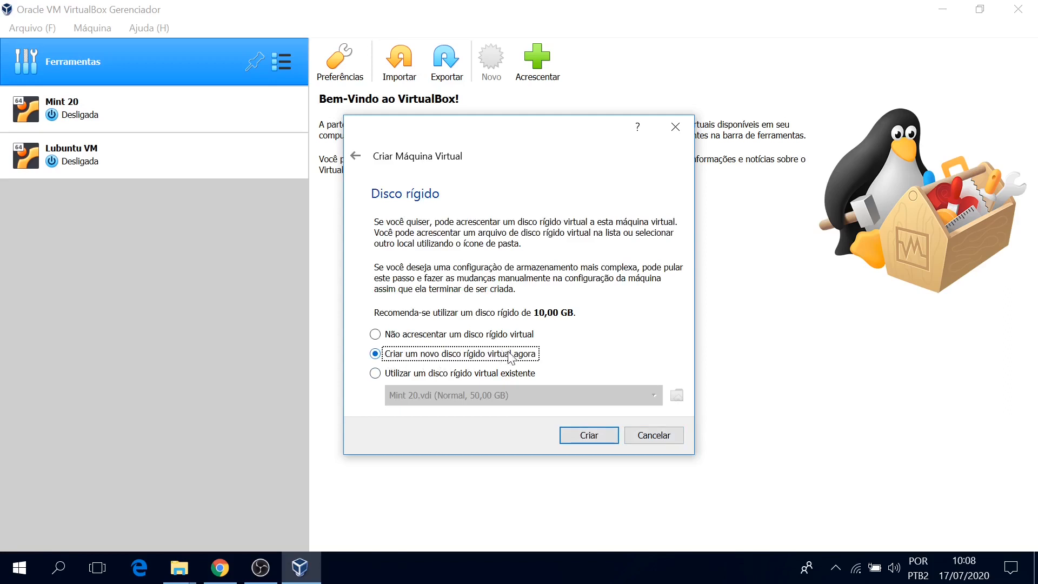
# Create a new hard disk, keeping VDI type and dynamic allocation.
pyautogui.click(582, 429)
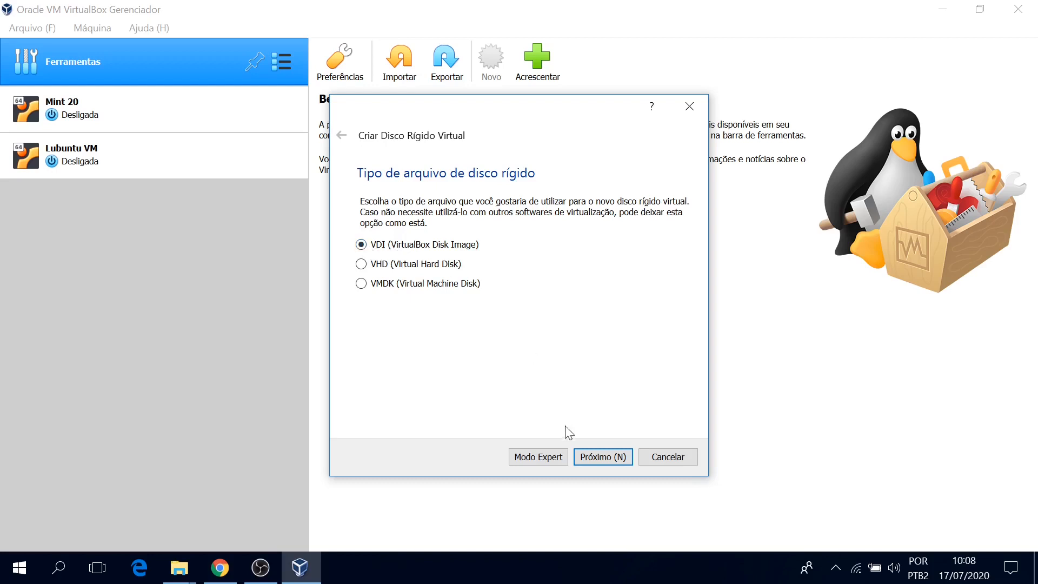
pyautogui.click(596, 456)
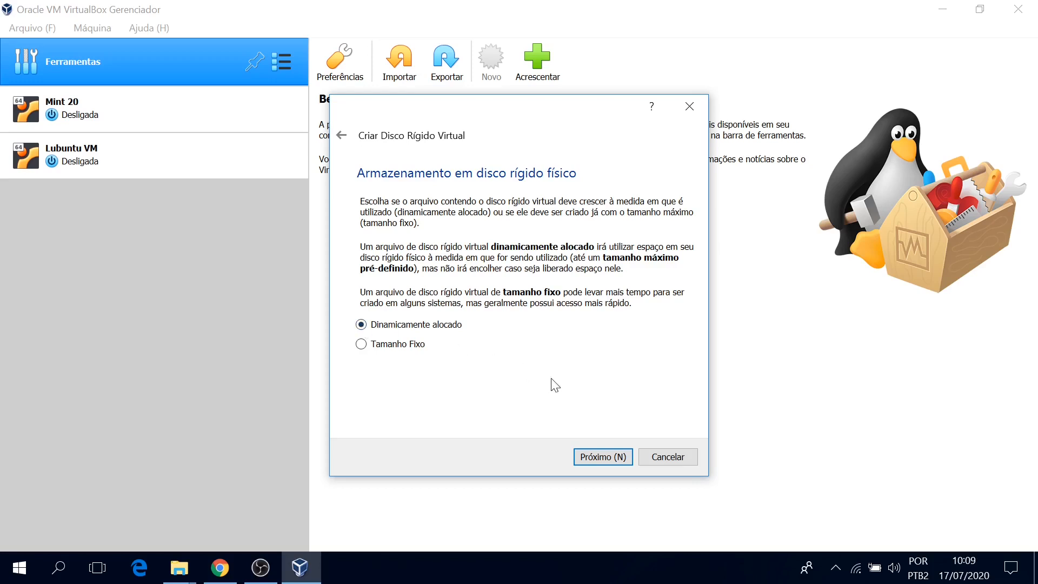
pyautogui.click(613, 457)
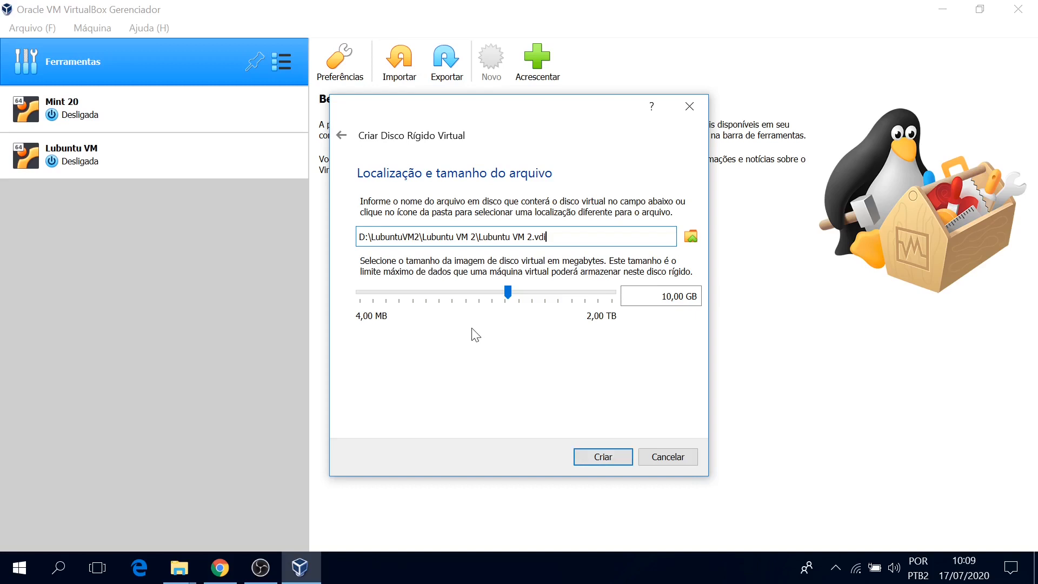
# Set the Lubuntu VM 2.vdi disk size to 40 GB and create it.
pyautogui.moveTo(513, 297)
pyautogui.click(506, 292)
pyautogui.moveTo(506, 293); pyautogui.dragTo(534, 293)
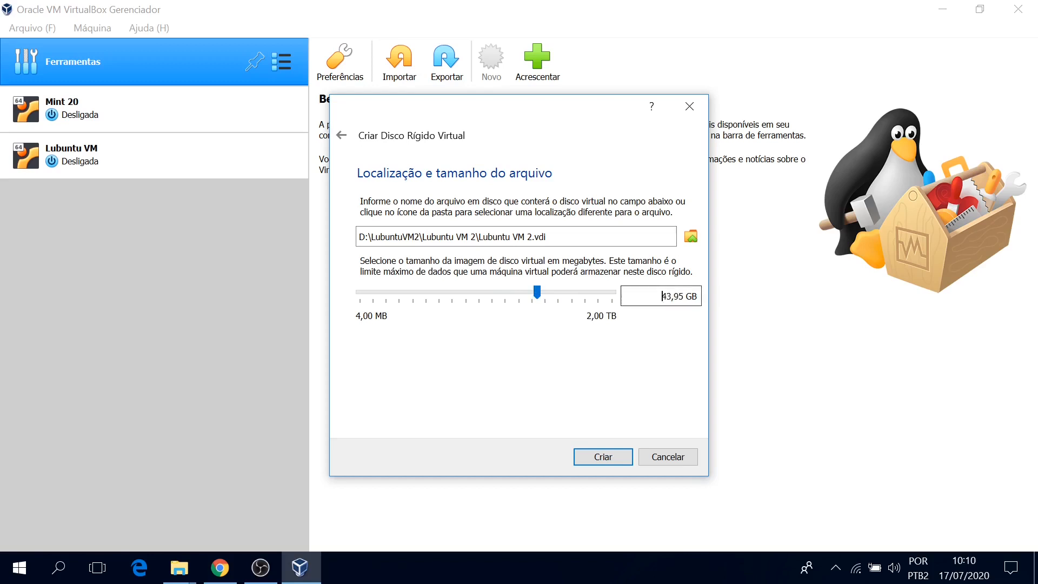
pyautogui.moveTo(661, 296); pyautogui.dragTo(697, 296)
pyautogui.write('40')
pyautogui.click(613, 455)
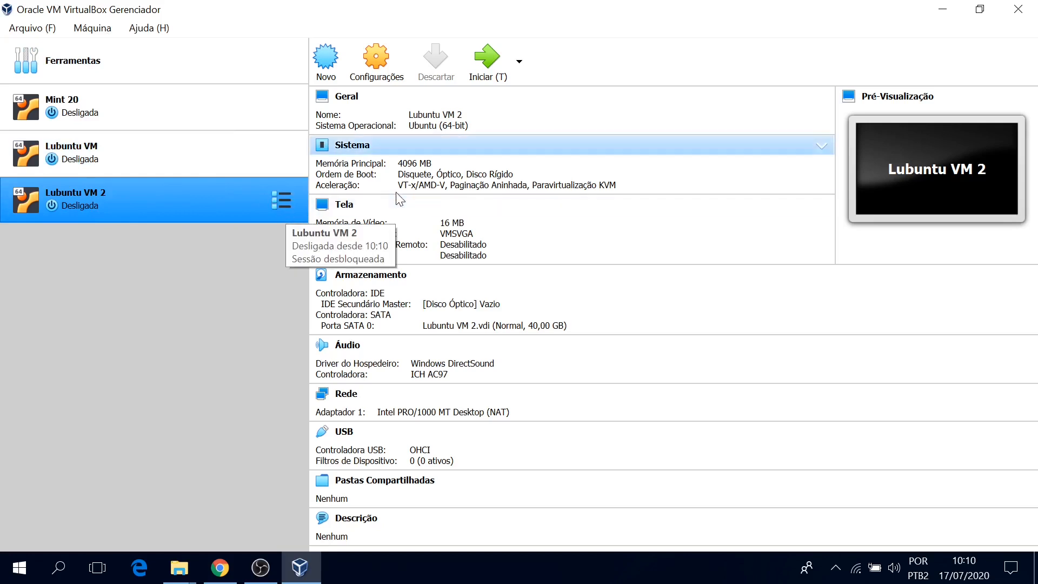
# Start Lubuntu VM 2 with the Iniciar toolbar button.
pyautogui.click(488, 64)
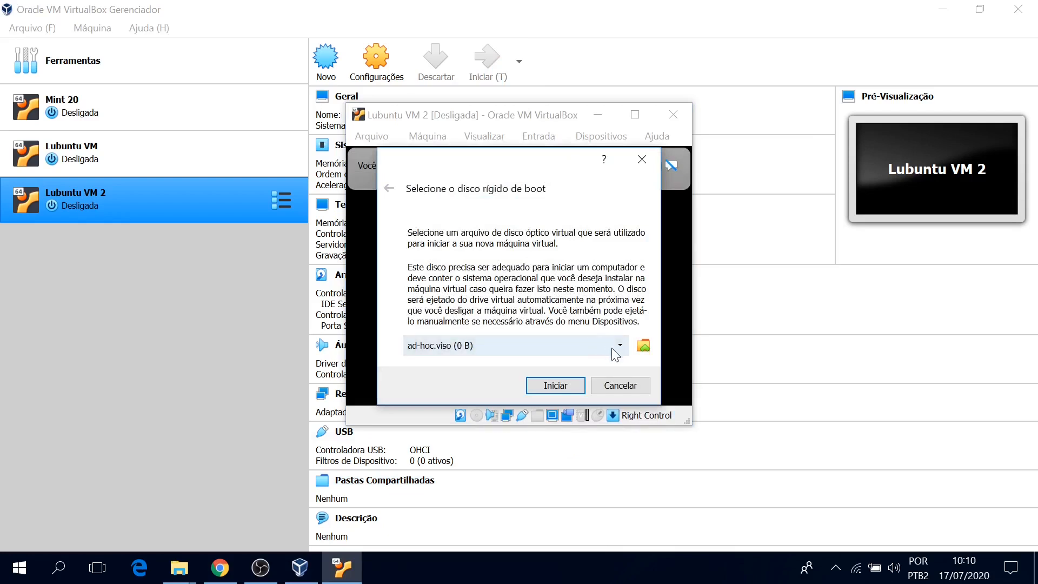
# Open the optical disc selector from the boot disk combo and start adding a disc image from DATA (D:).
pyautogui.click(639, 347)
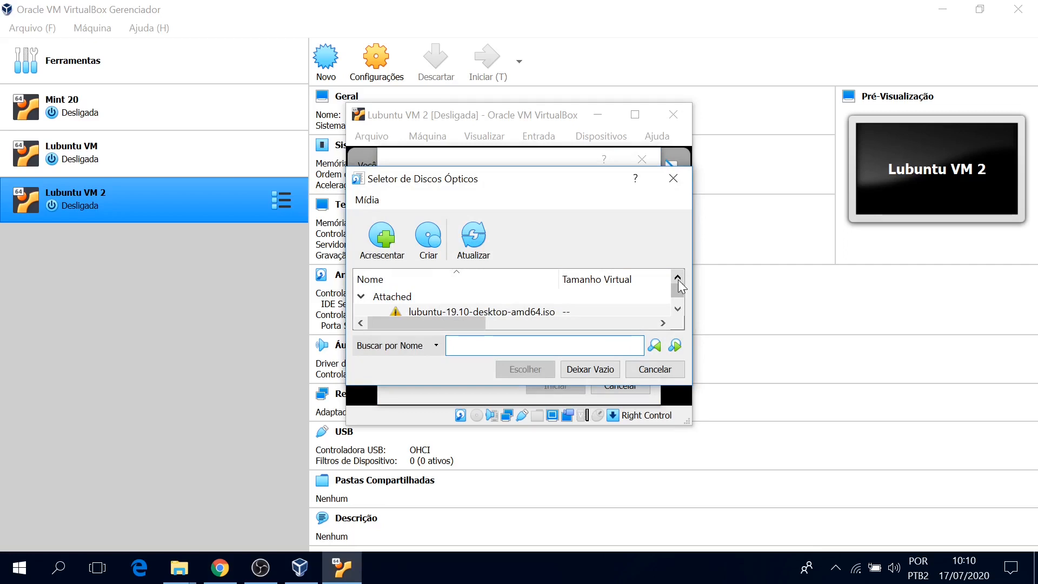
pyautogui.click(677, 309)
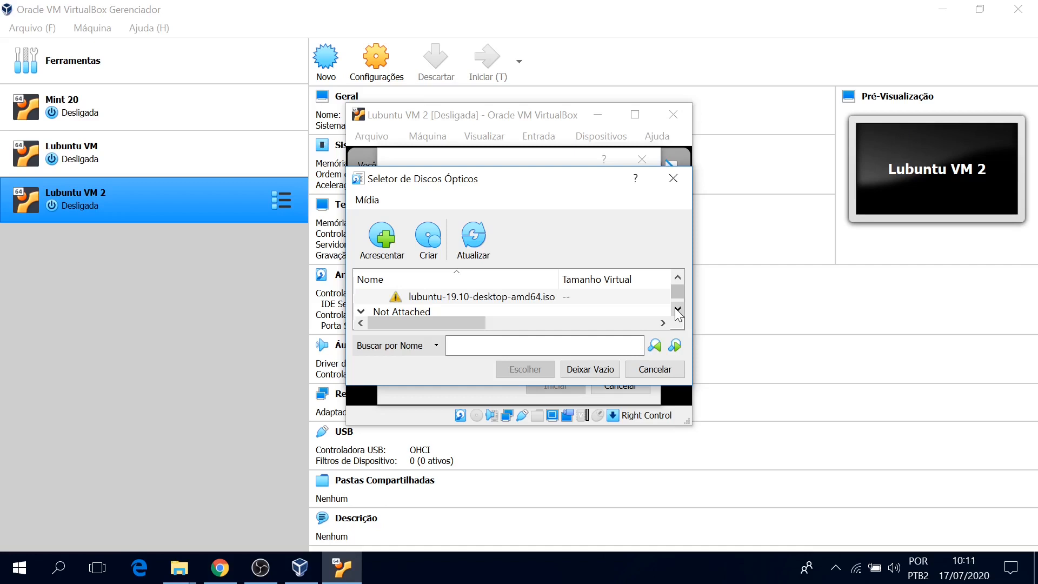
pyautogui.click(677, 309)
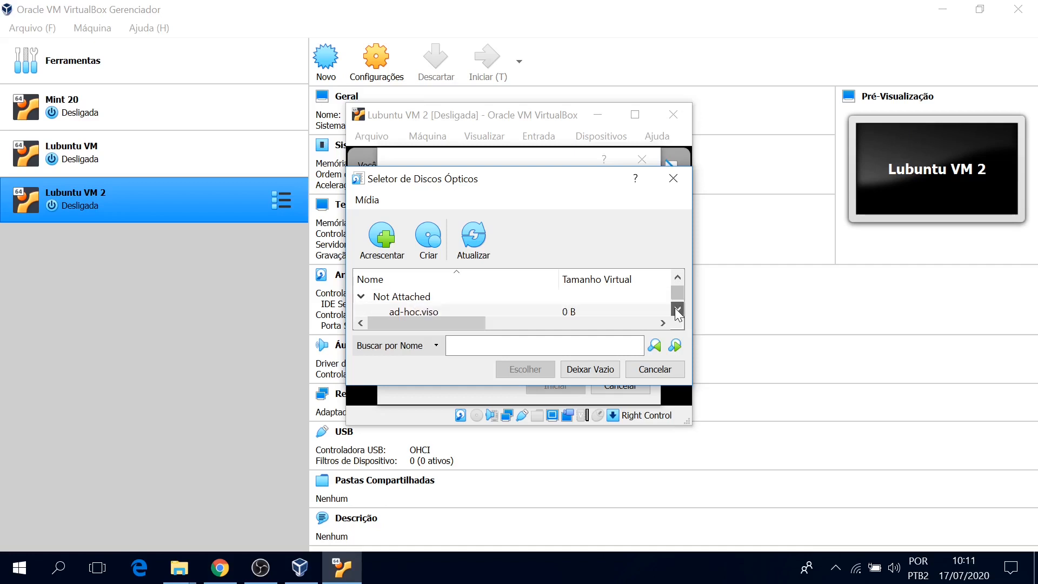
pyautogui.click(678, 309)
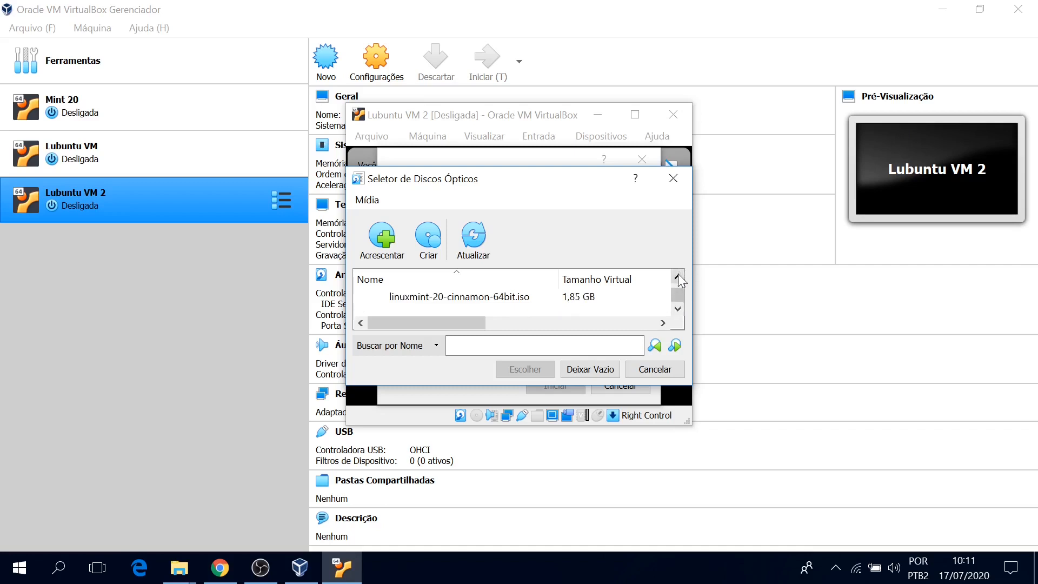
pyautogui.click(377, 247)
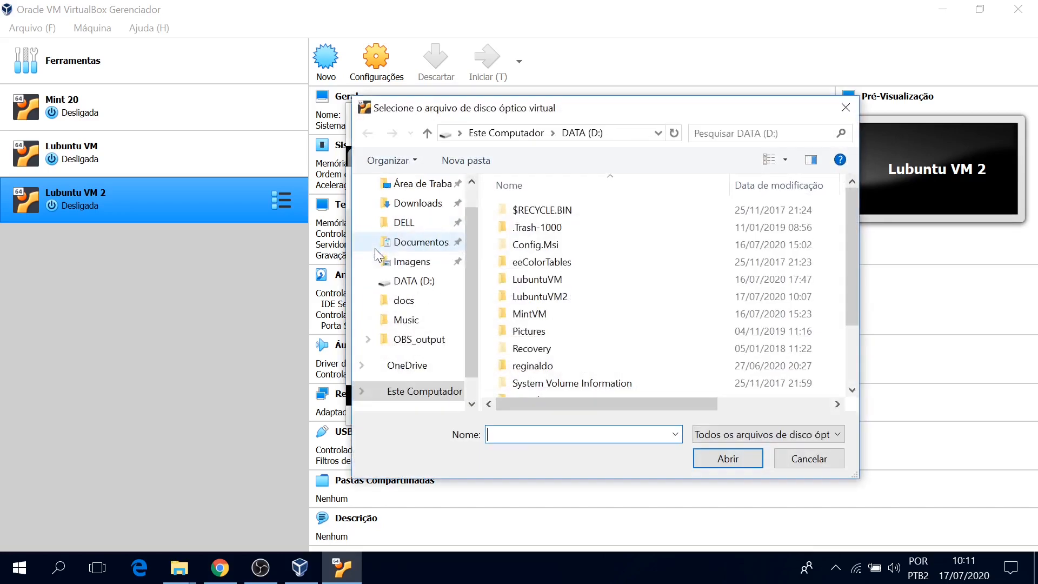
# Pick lubuntu-19.10-desktop-amd64.iso in the D: file browser and add it to the optical disc list.
pyautogui.moveTo(595, 117); pyautogui.dragTo(610, 124)
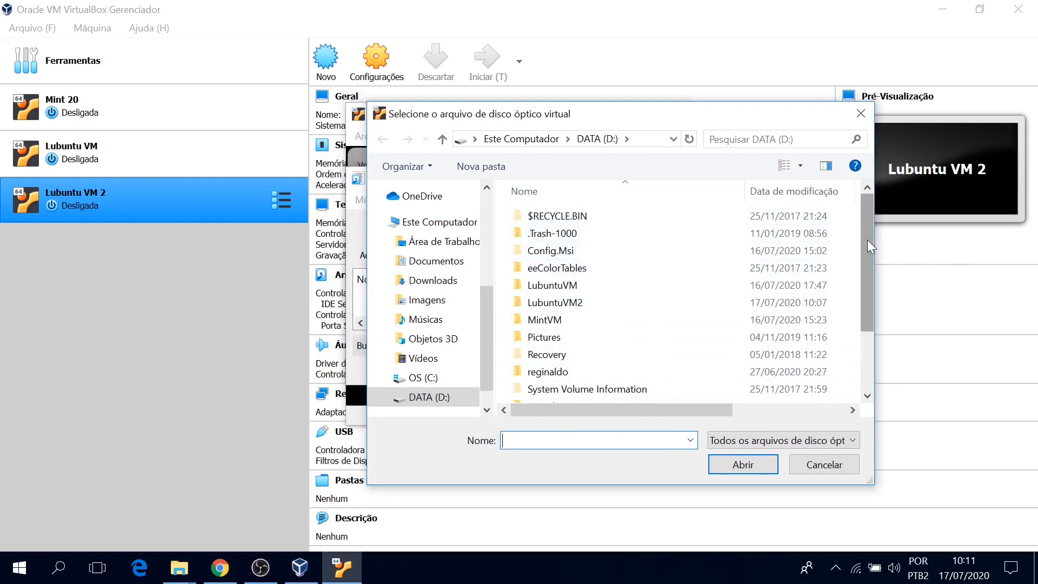
pyautogui.moveTo(867, 239); pyautogui.dragTo(867, 309)
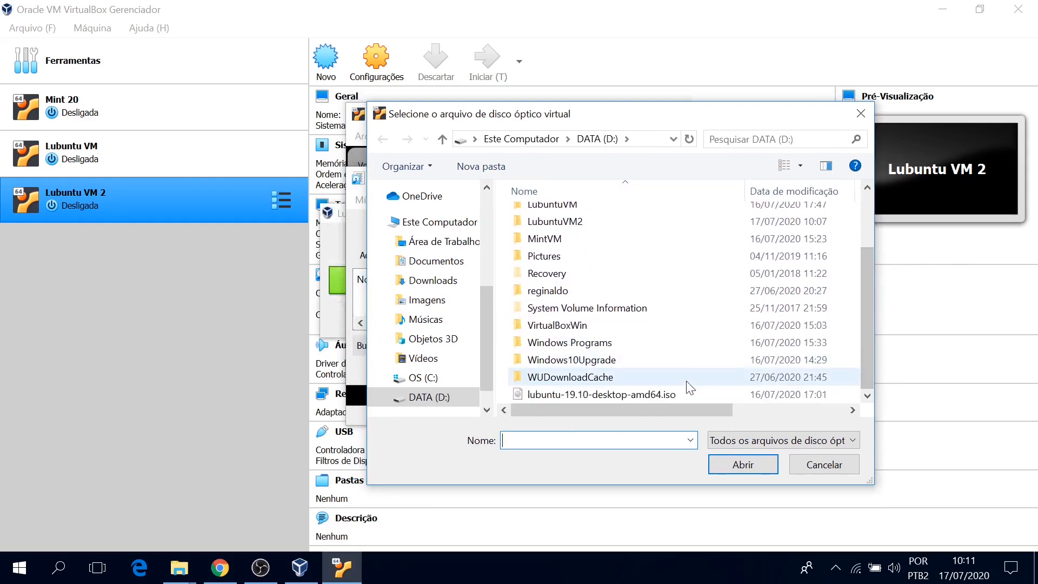
pyautogui.click(677, 393)
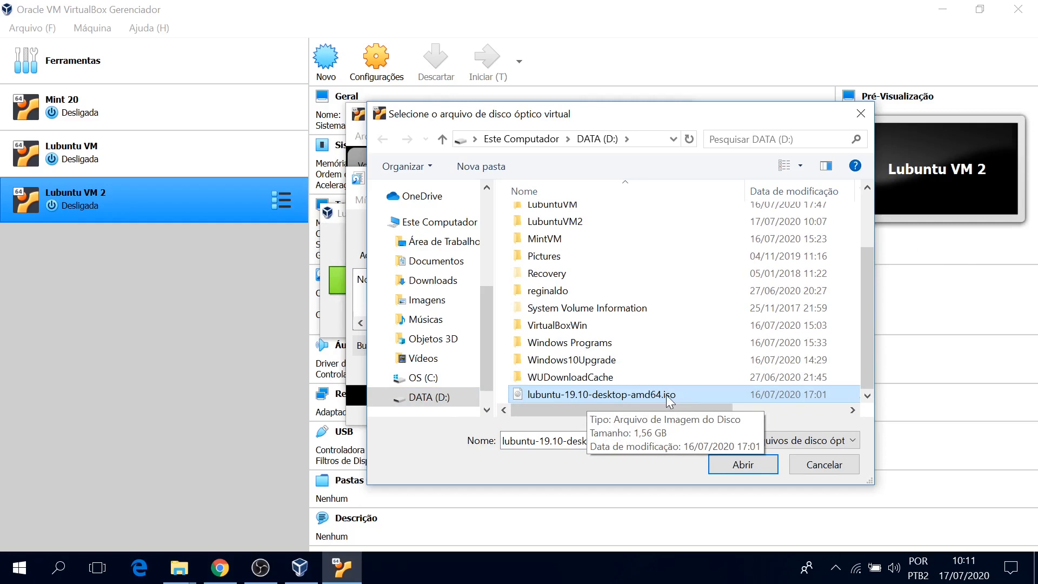
pyautogui.click(744, 465)
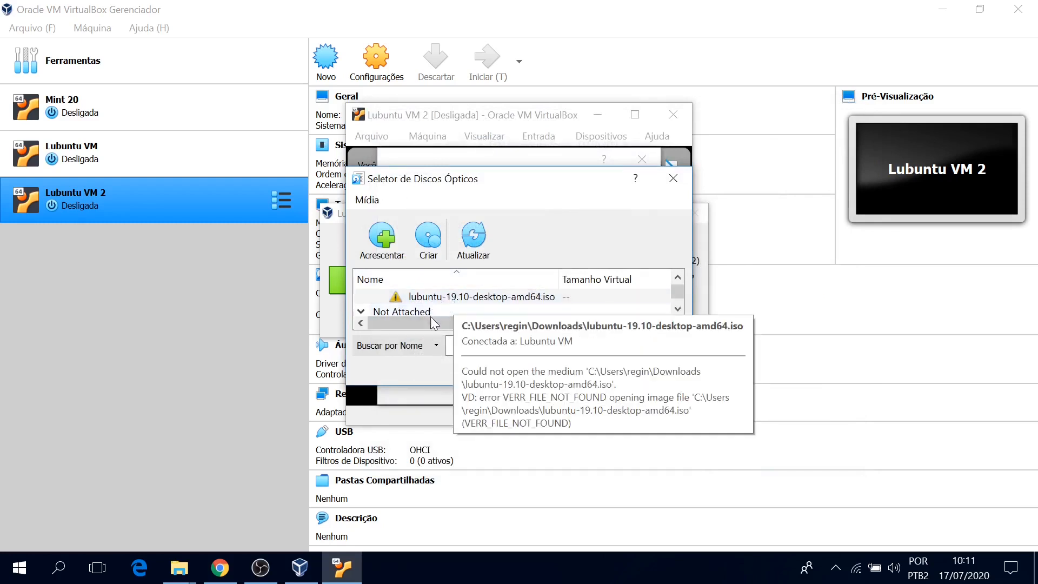
# Choose lubuntu-19.10-desktop-amd64.iso in the Optical Disk Selector as the boot disk.
pyautogui.click(676, 310)
pyautogui.click(677, 309)
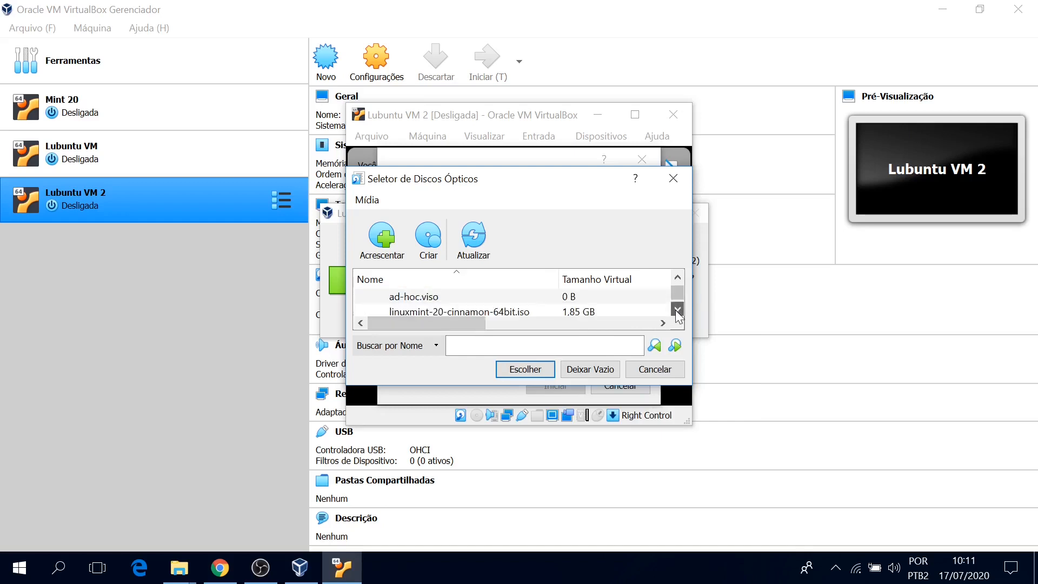
pyautogui.click(676, 309)
pyautogui.click(676, 310)
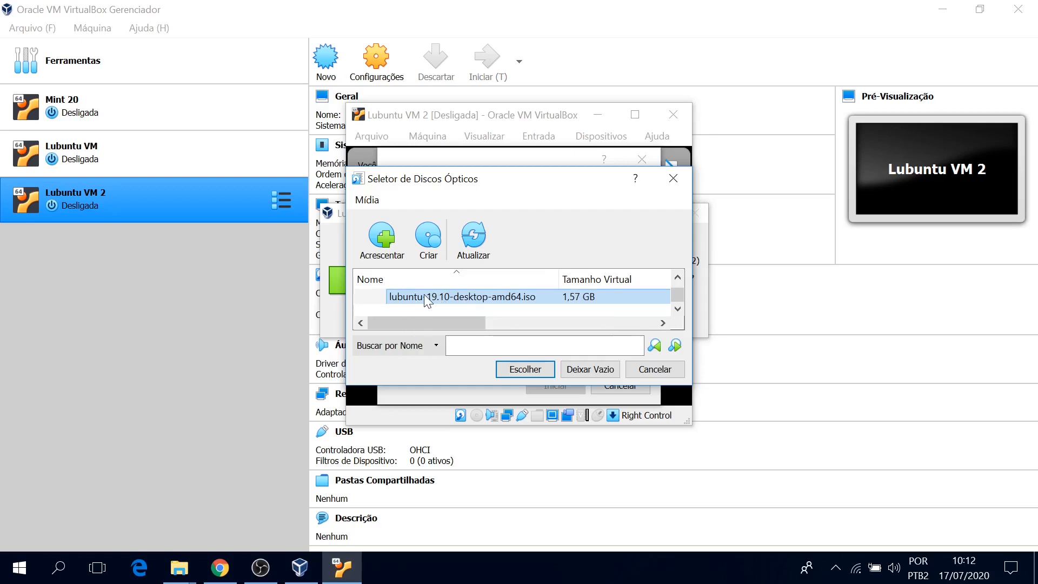
pyautogui.click(511, 369)
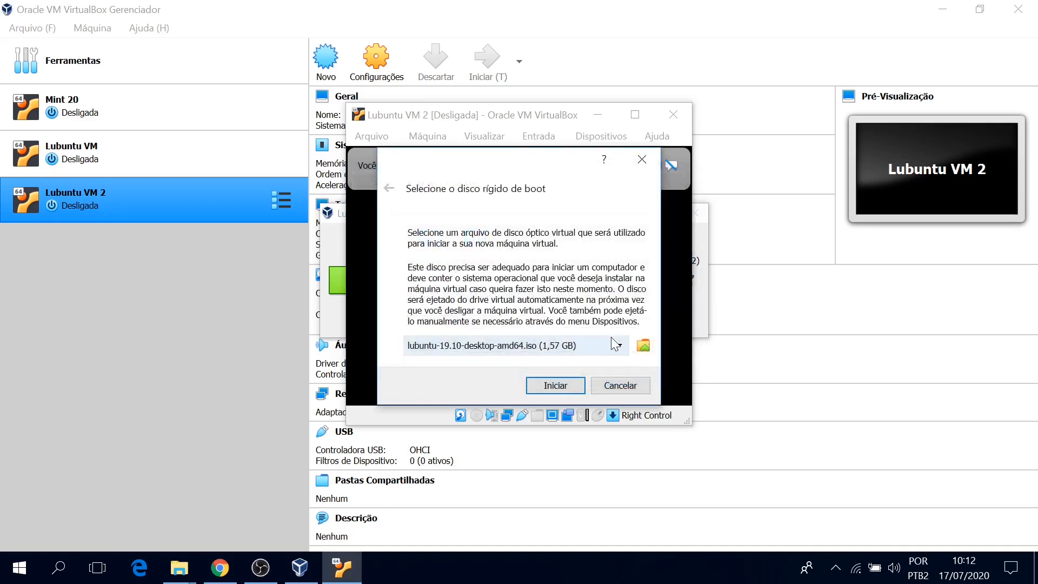
# Confirm the lubuntu ISO in the boot disk combo and start Lubuntu VM 2.
pyautogui.click(619, 349)
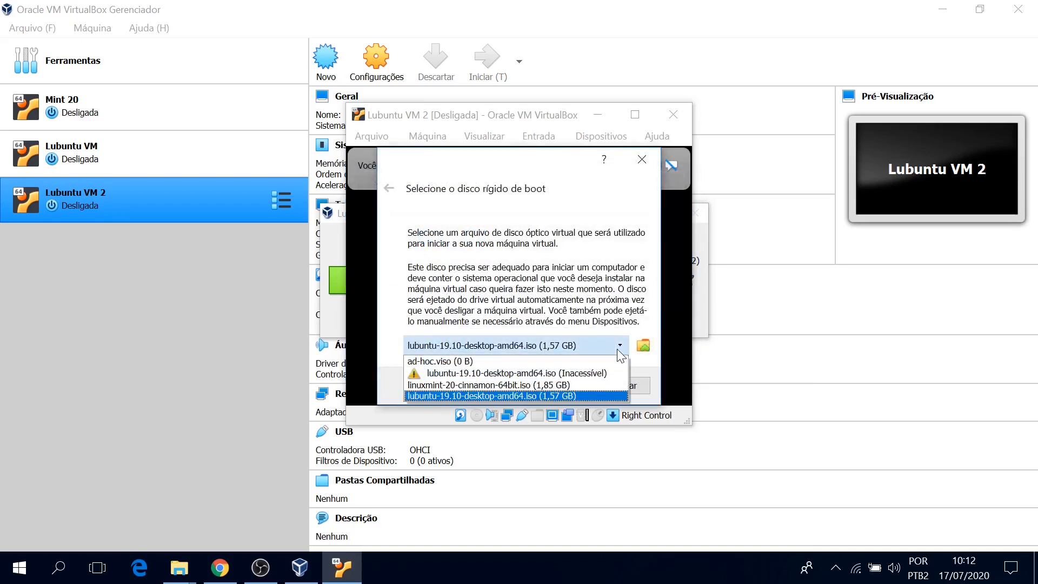
pyautogui.click(618, 349)
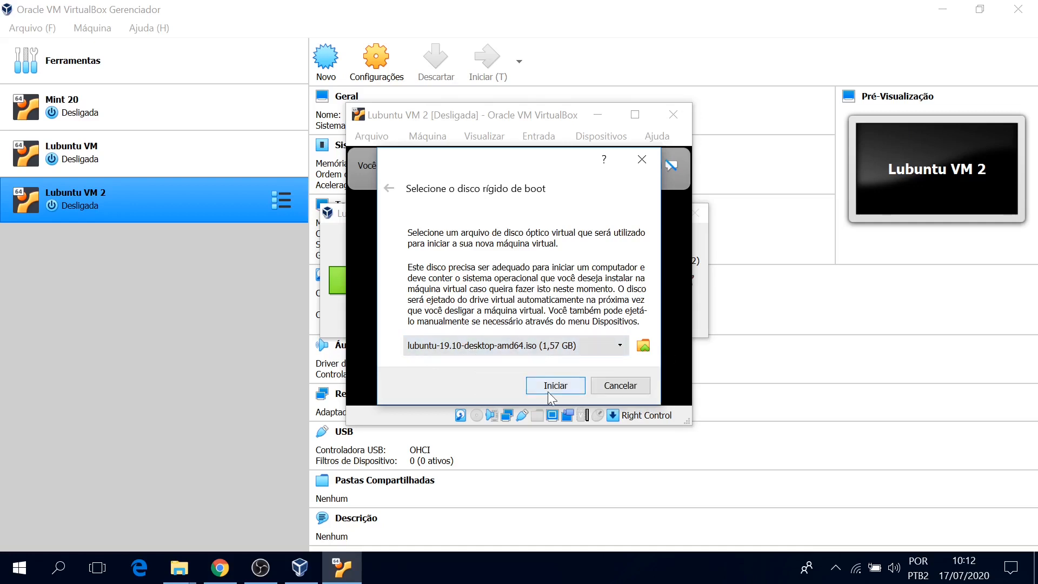
pyautogui.click(547, 393)
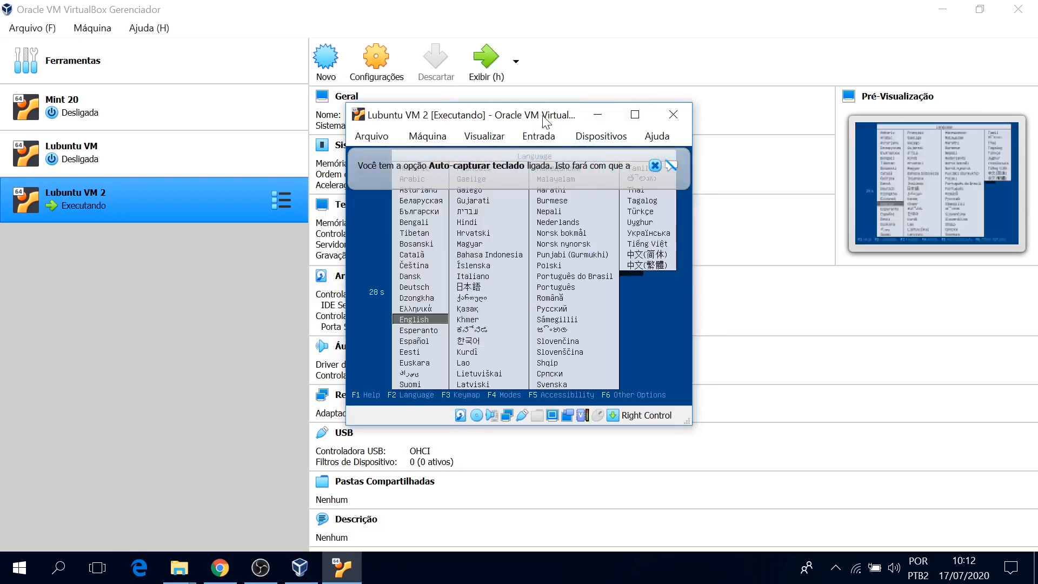
# Dismiss the keyboard auto-capture notice and choose Português do Brasil in the boot language list.
pyautogui.moveTo(546, 121); pyautogui.dragTo(551, 163)
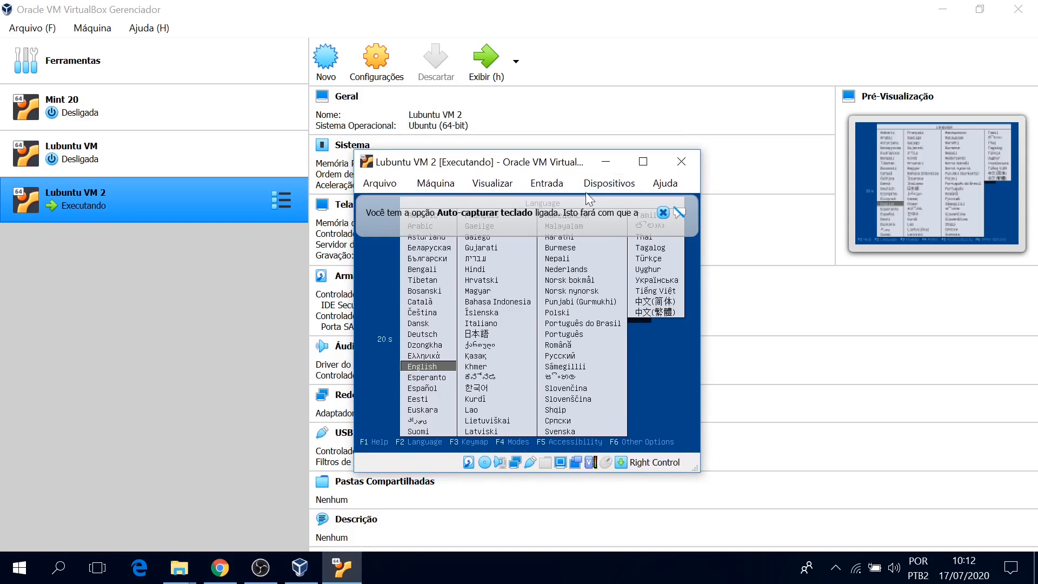
pyautogui.click(662, 212)
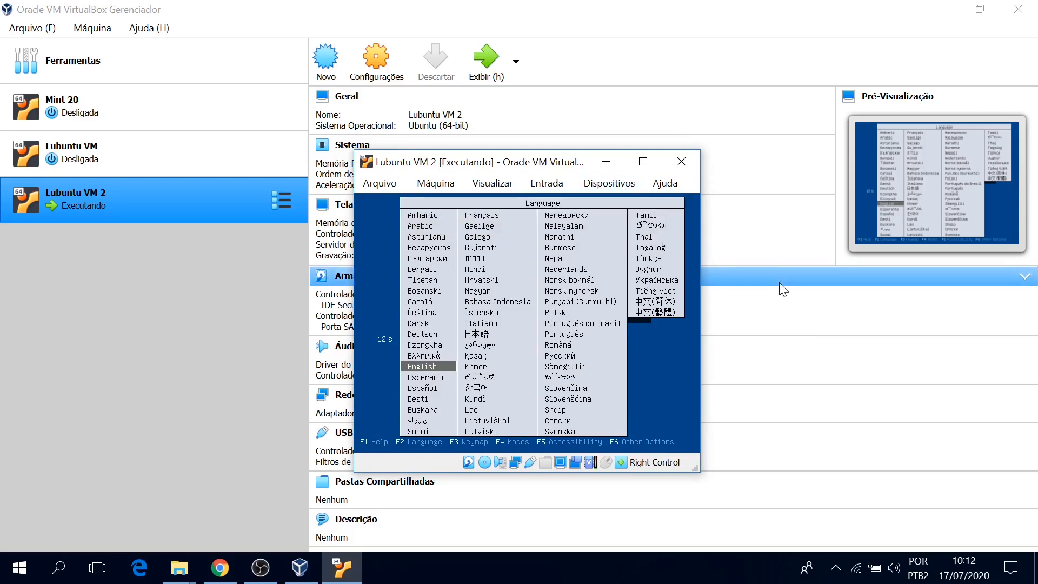
pyautogui.press('Right')
pyautogui.press('Right')
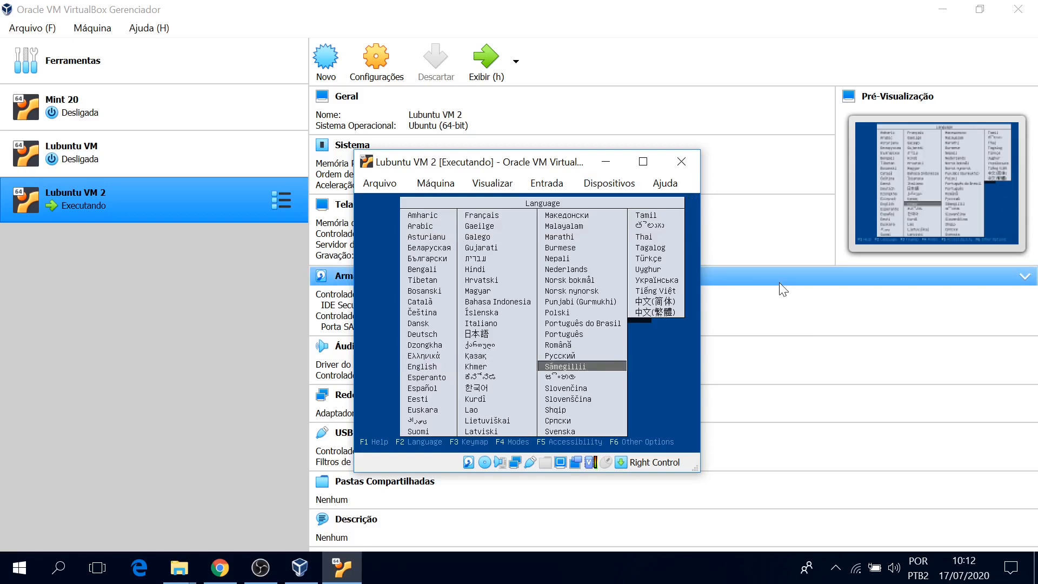
pyautogui.press('Up')
pyautogui.press('Up')
pyautogui.press('Up')
pyautogui.press('Up')
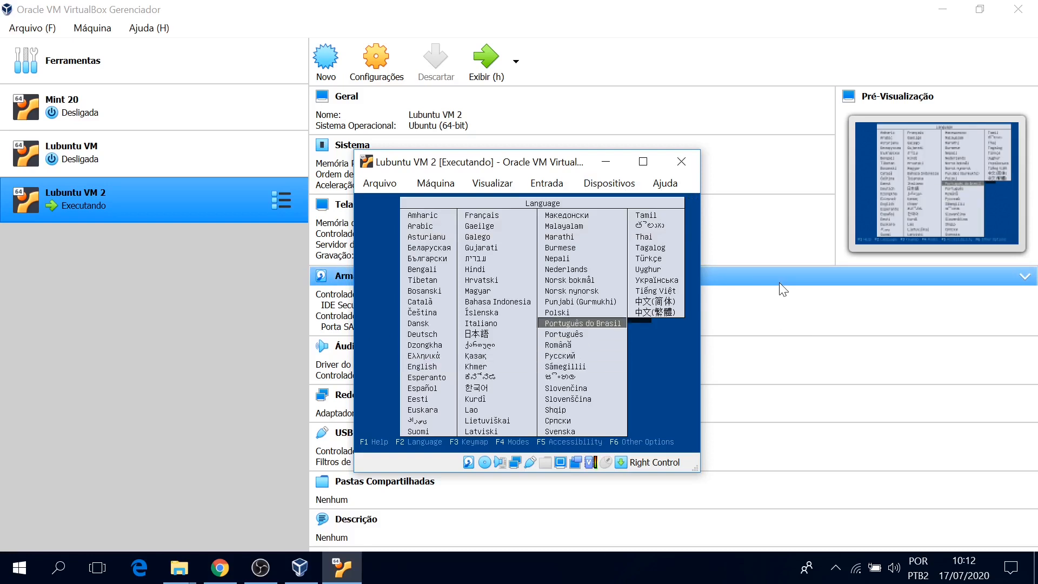
pyautogui.press('Return')
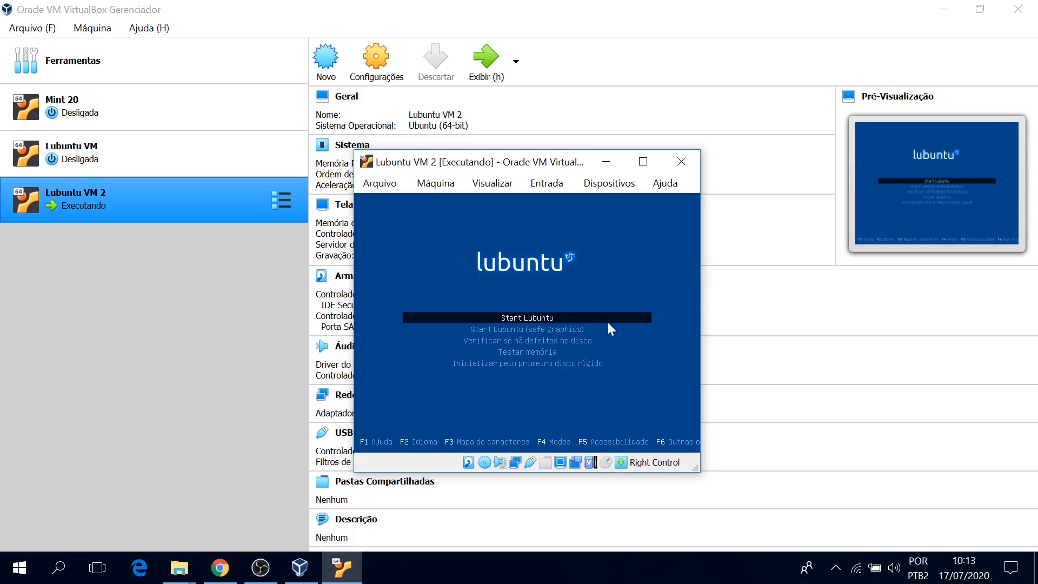
# Start Lubuntu, maximize the VM window, and open the application menu once the live desktop loads.
pyautogui.press('Return')
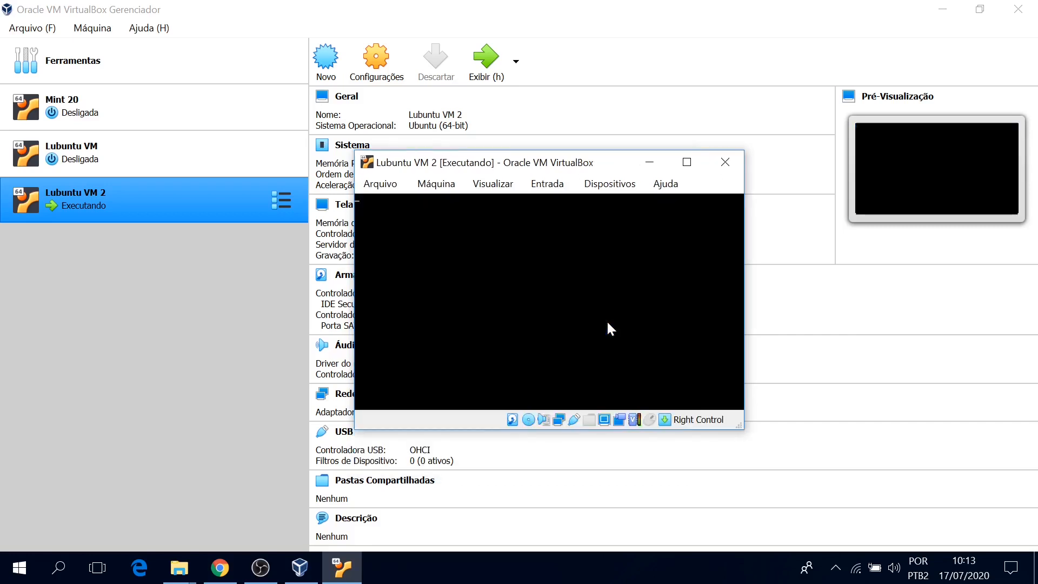
pyautogui.doubleClick(602, 165)
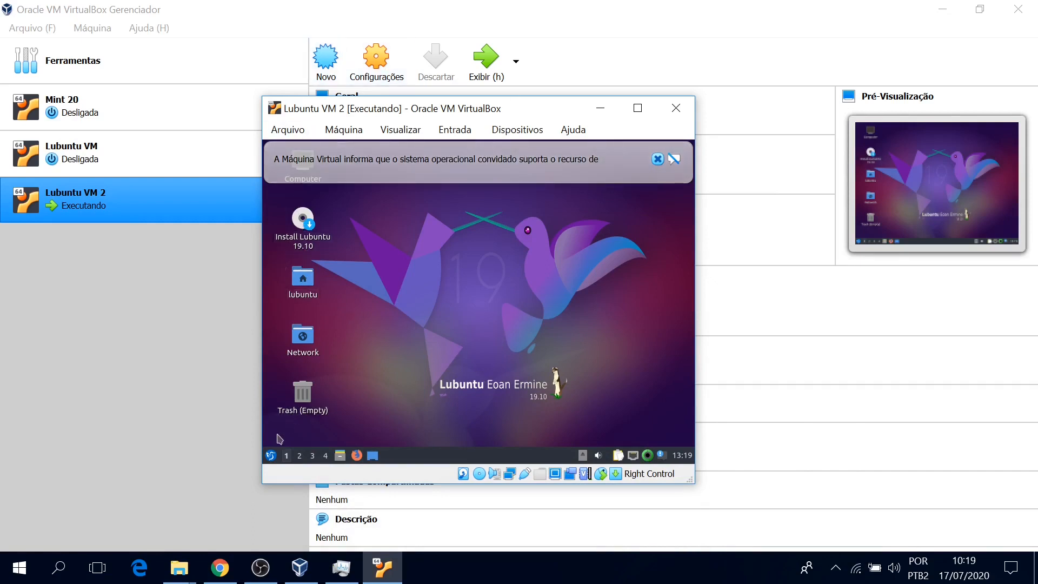
pyautogui.click(270, 455)
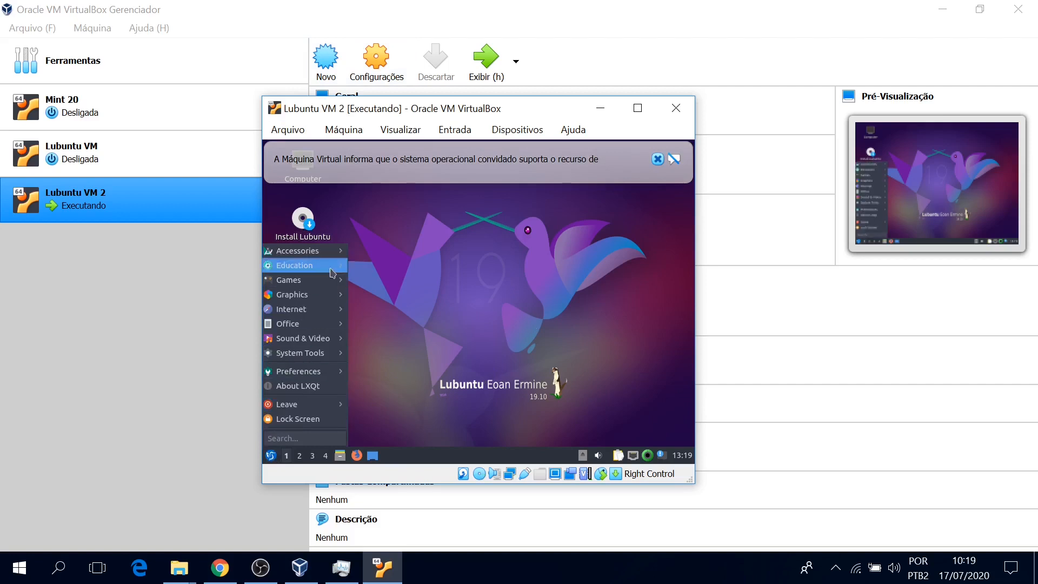
# Close the Lubuntu application menu and select the Install Lubuntu 19.10 desktop icon.
pyautogui.moveTo(329, 273)
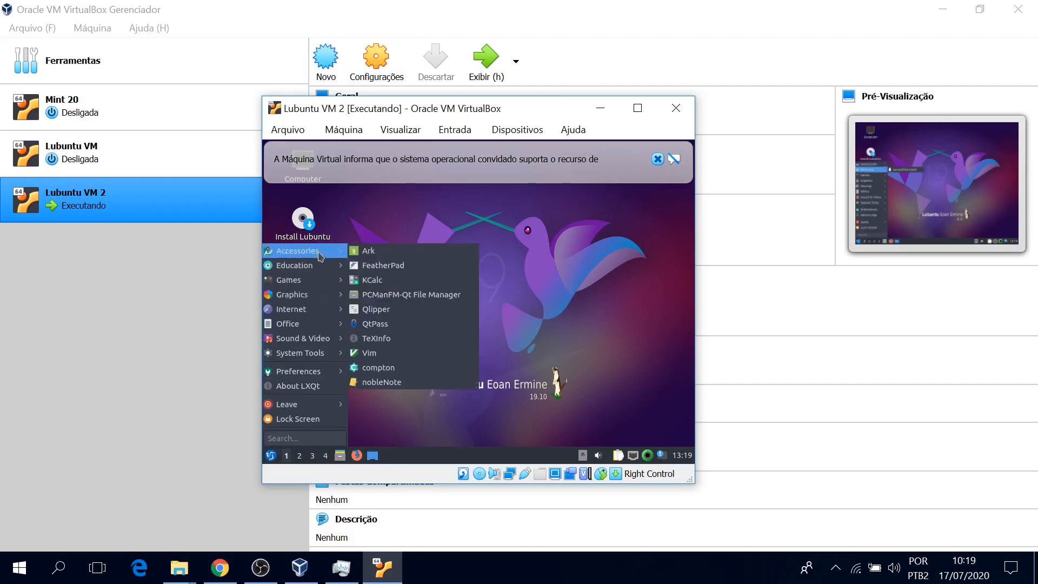
pyautogui.moveTo(320, 328)
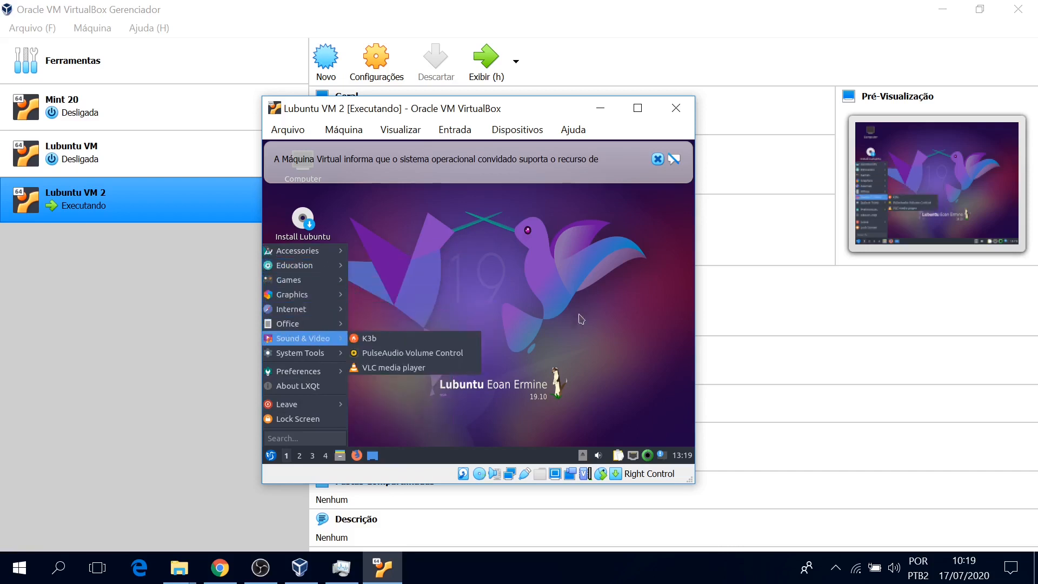
pyautogui.click(610, 319)
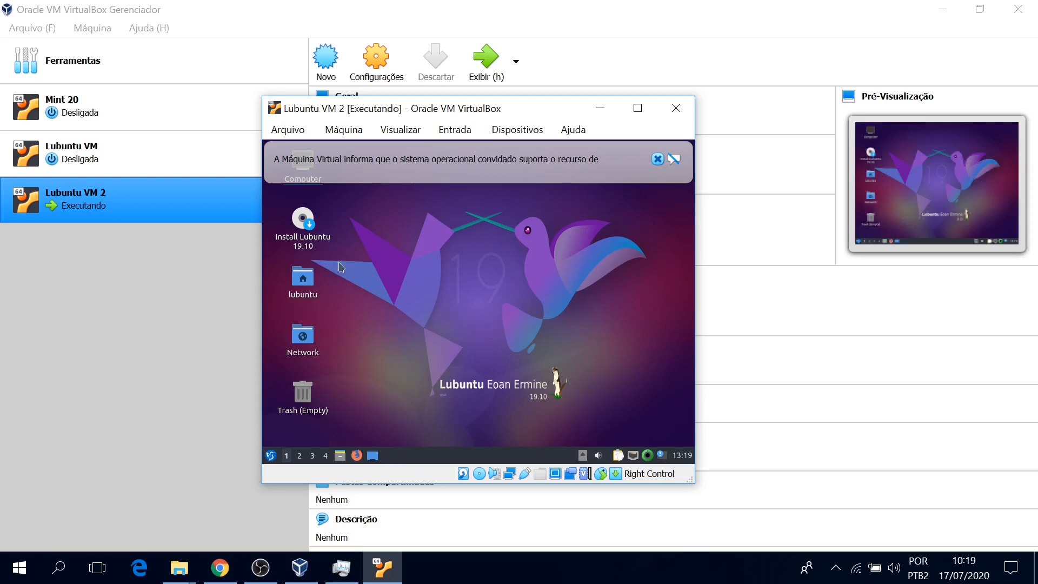
pyautogui.click(312, 243)
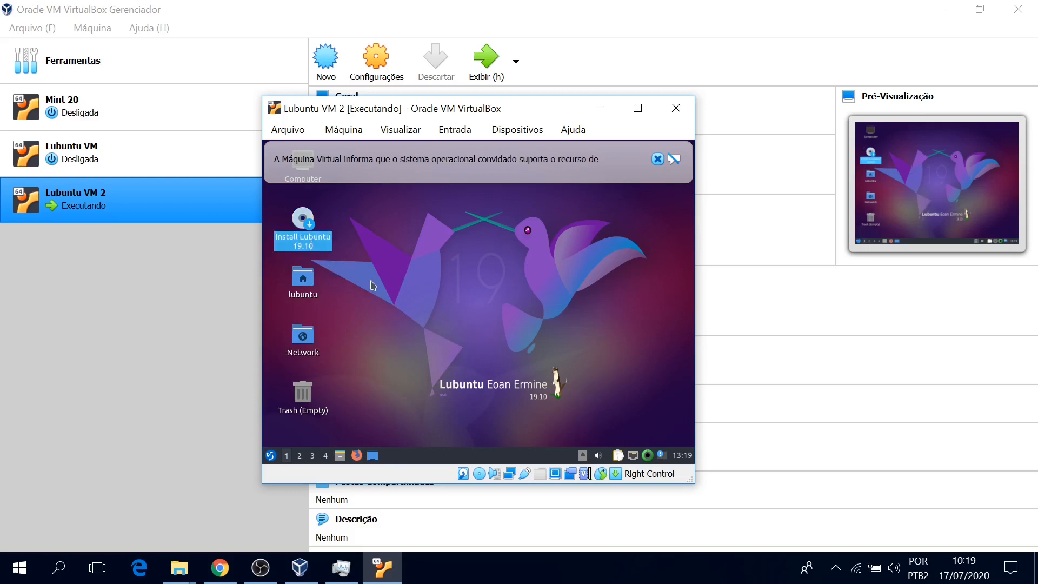
# Launch Install Lubuntu 19.10, dismiss the guest notification, and pass the português (Brasil) welcome page.
pyautogui.doubleClick(308, 246)
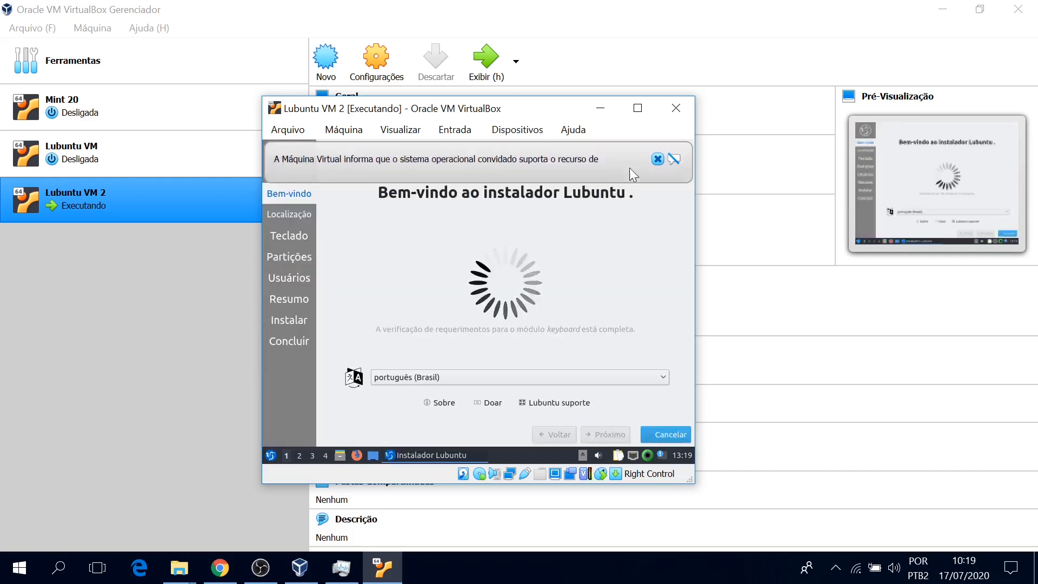
pyautogui.click(658, 159)
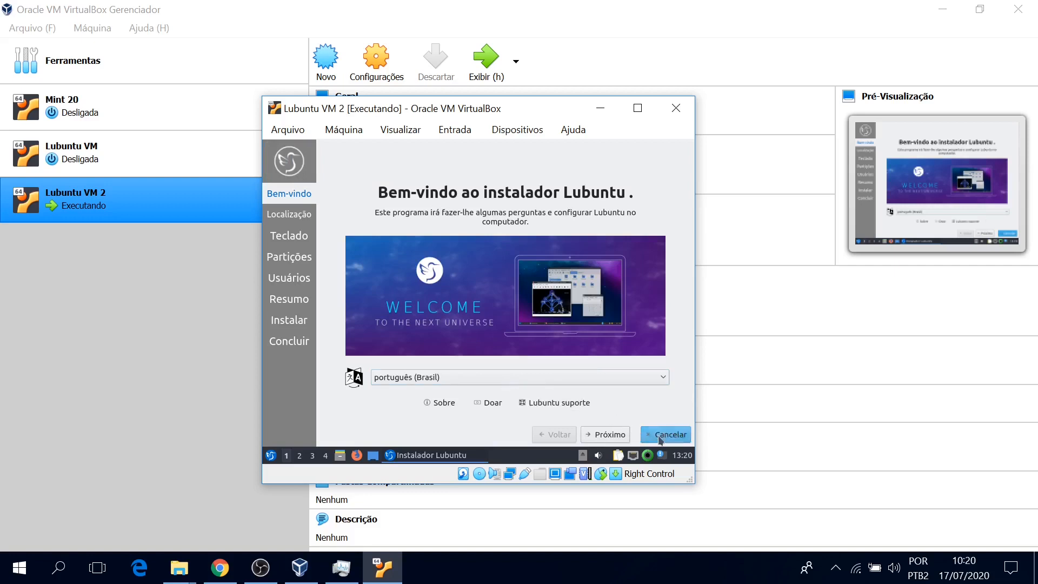
pyautogui.click(614, 437)
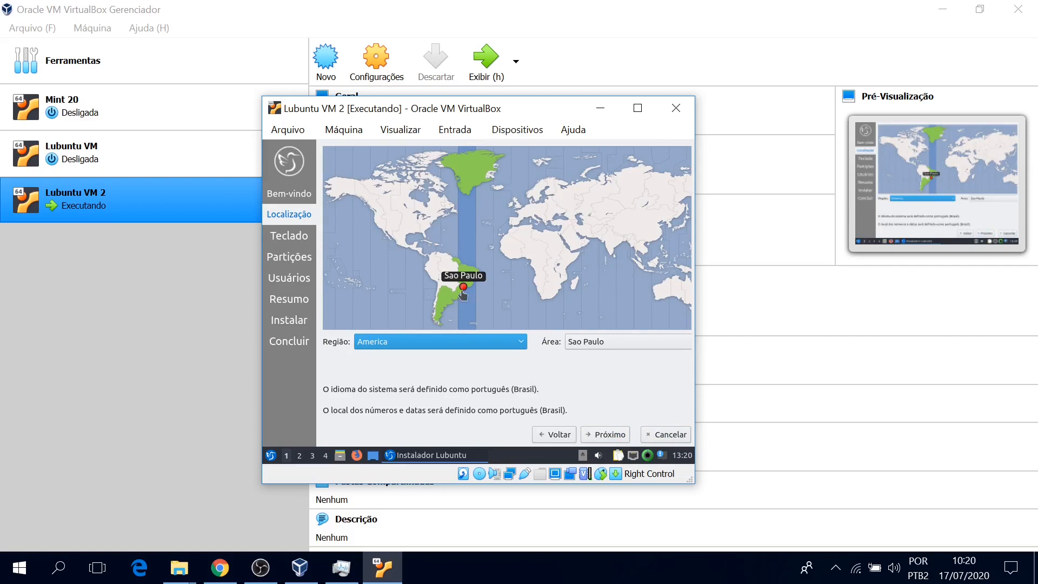
# Accept Sao Paulo, choose the Default Portuguese (Brazil) keyboard variant, and continue to partitioning.
pyautogui.click(607, 436)
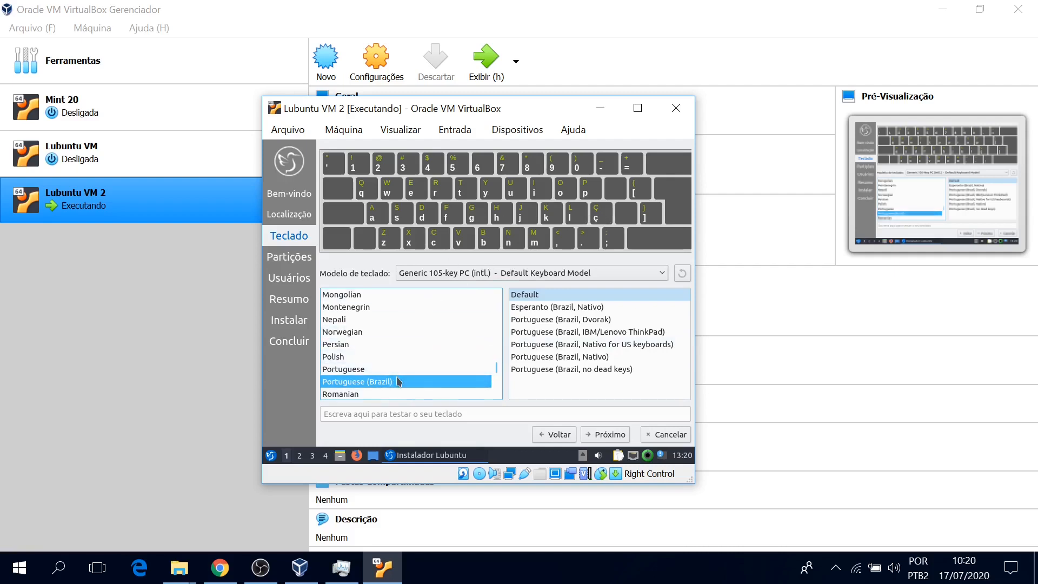
pyautogui.click(547, 293)
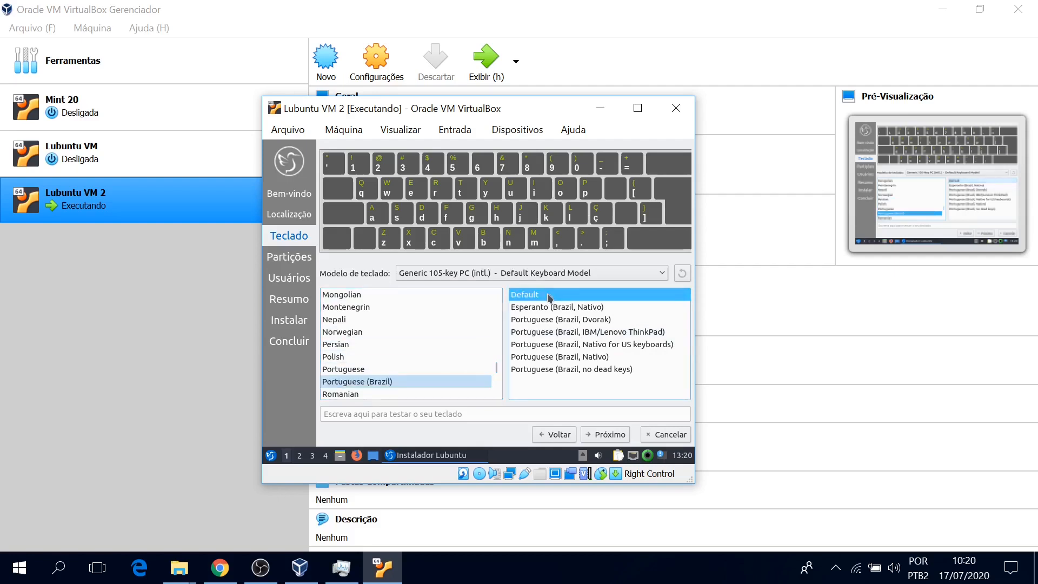
pyautogui.click(611, 435)
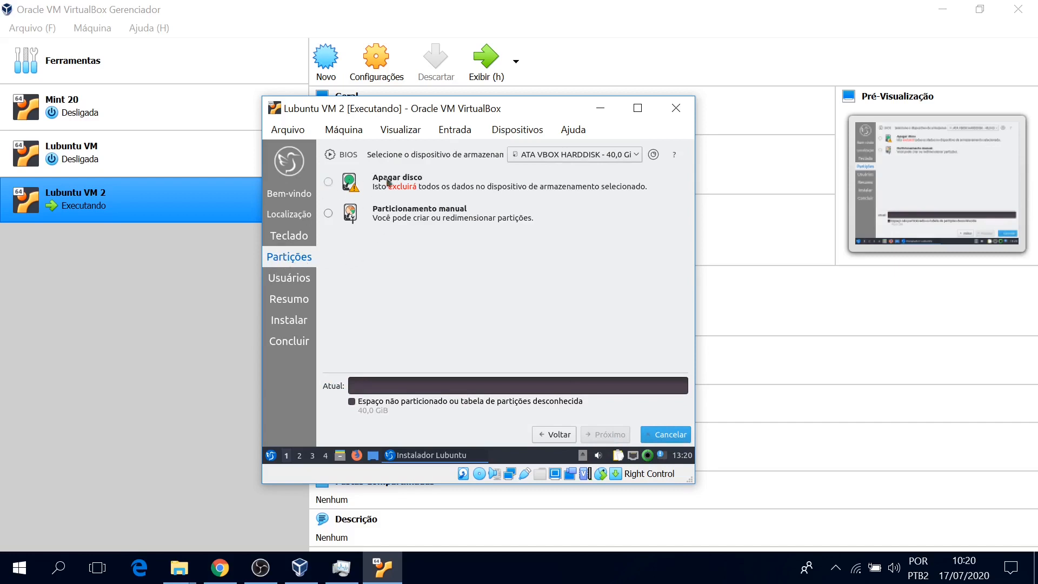
# Choose Apagar disco on the ATA VBOX HARDDISK 40 GB and continue to Usuários.
pyautogui.click(328, 182)
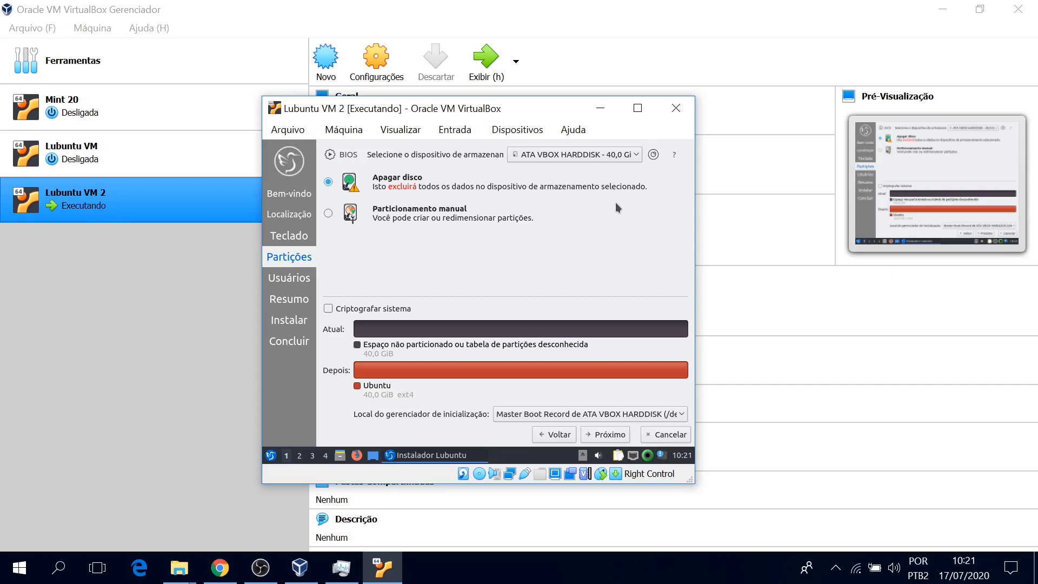
pyautogui.click(572, 154)
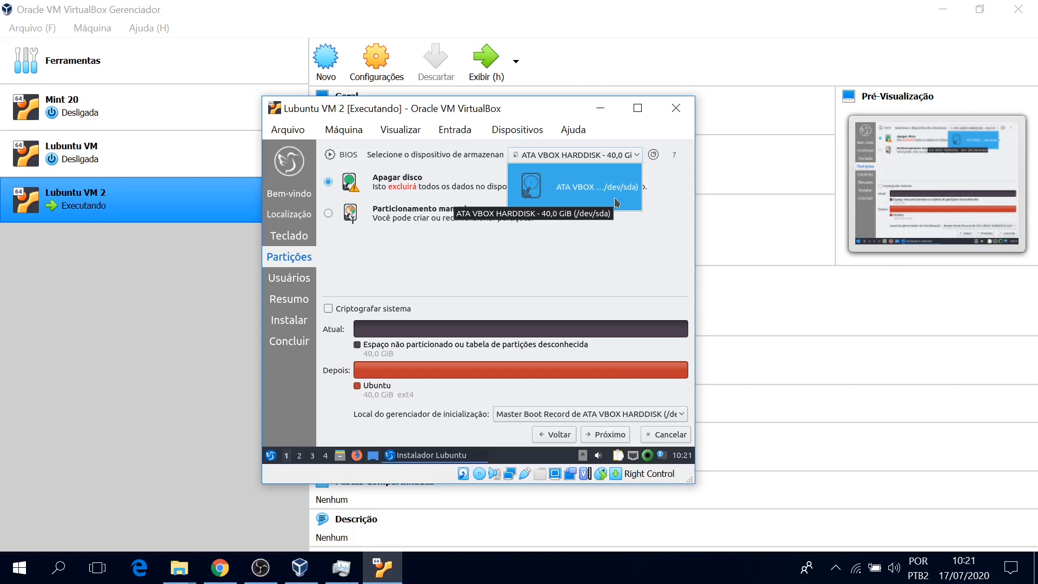
pyautogui.click(595, 257)
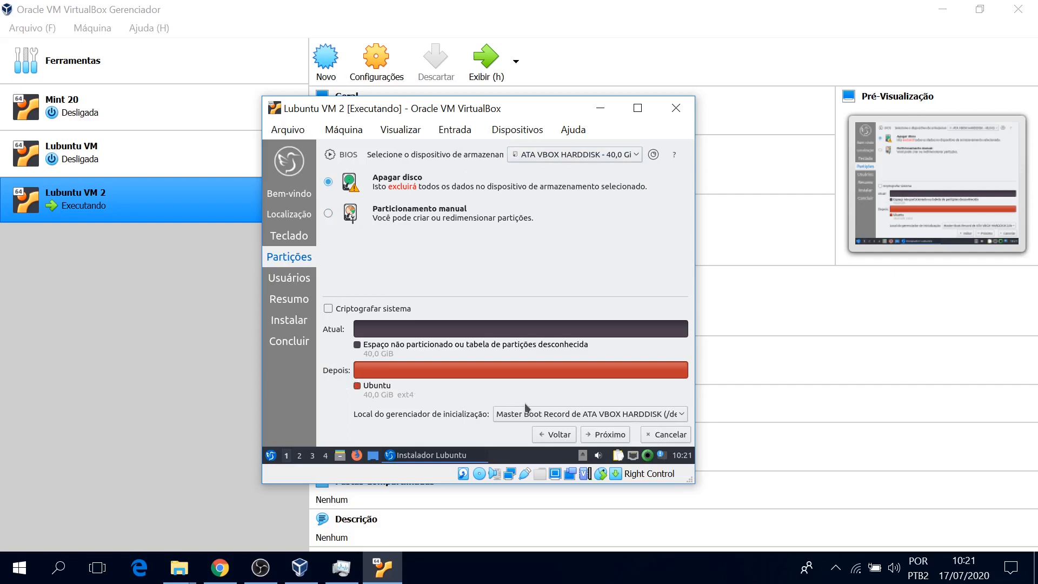
pyautogui.click(606, 435)
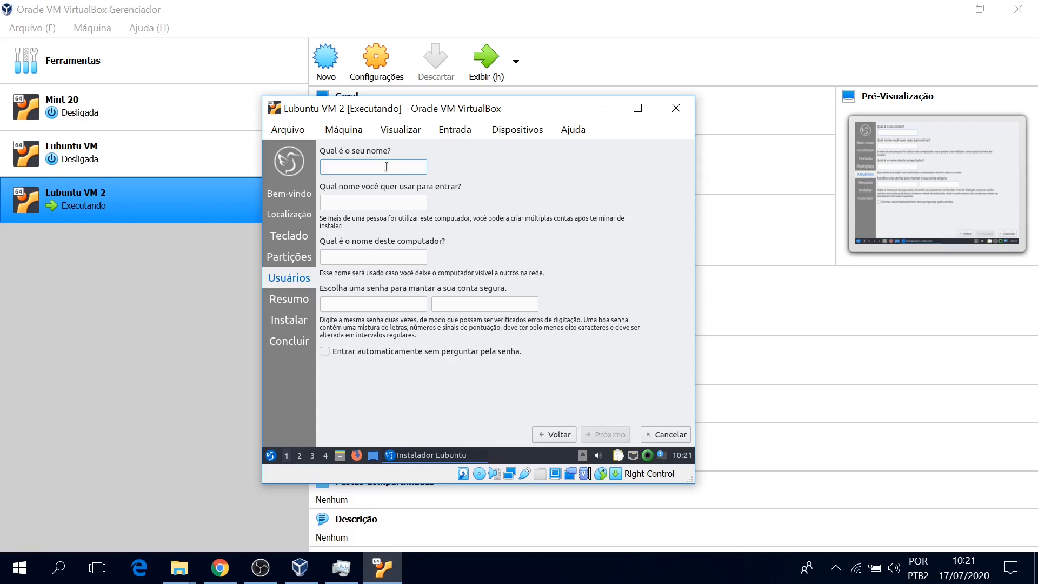
# Enter the user's name and a matching password twice, enable automatic login, and proceed to the summary.
pyautogui.write('reginaldo')
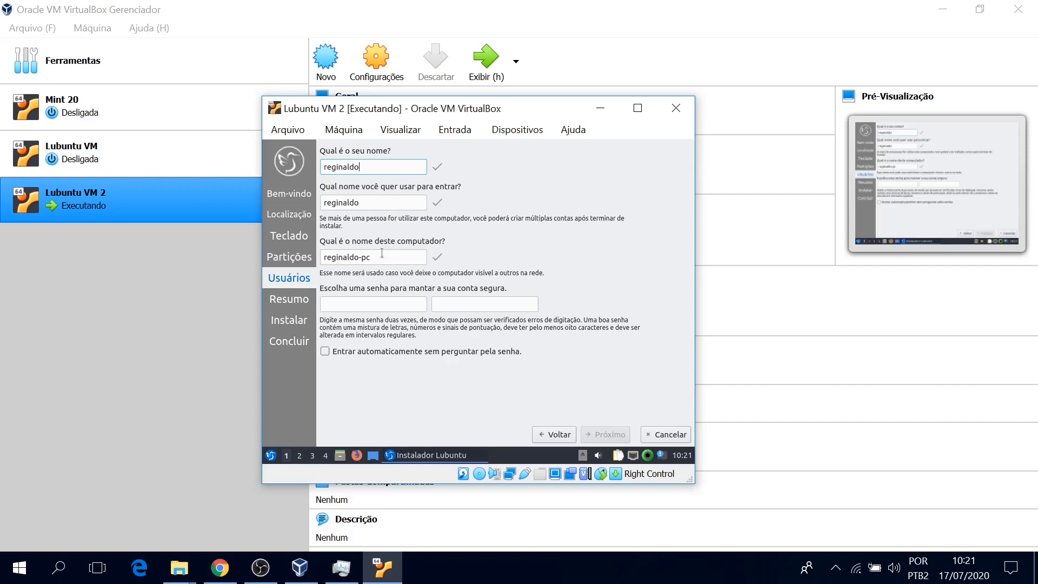
pyautogui.click(371, 309)
pyautogui.write('12345')
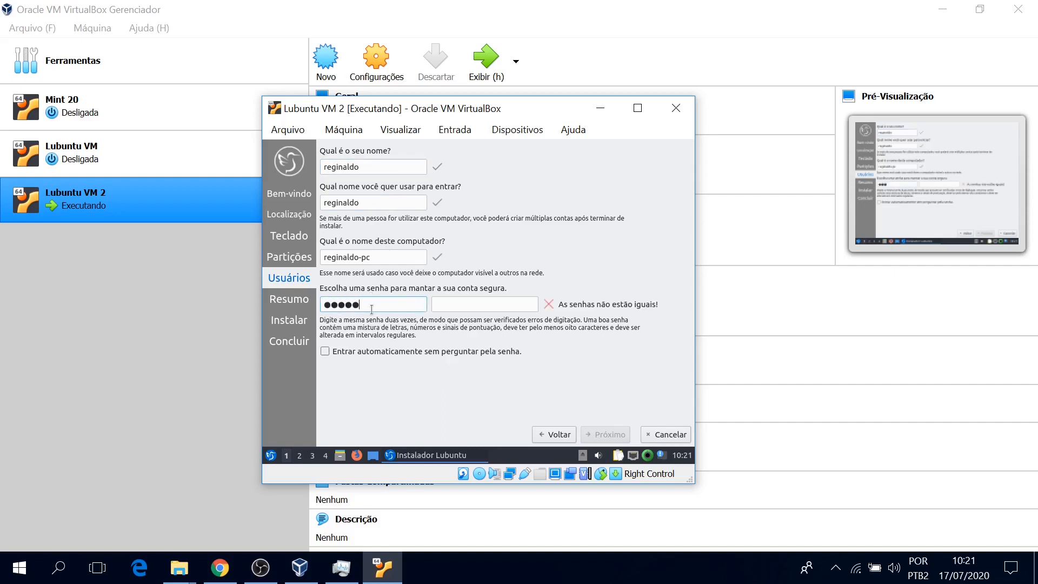
pyautogui.press('Tab')
pyautogui.write('12345')
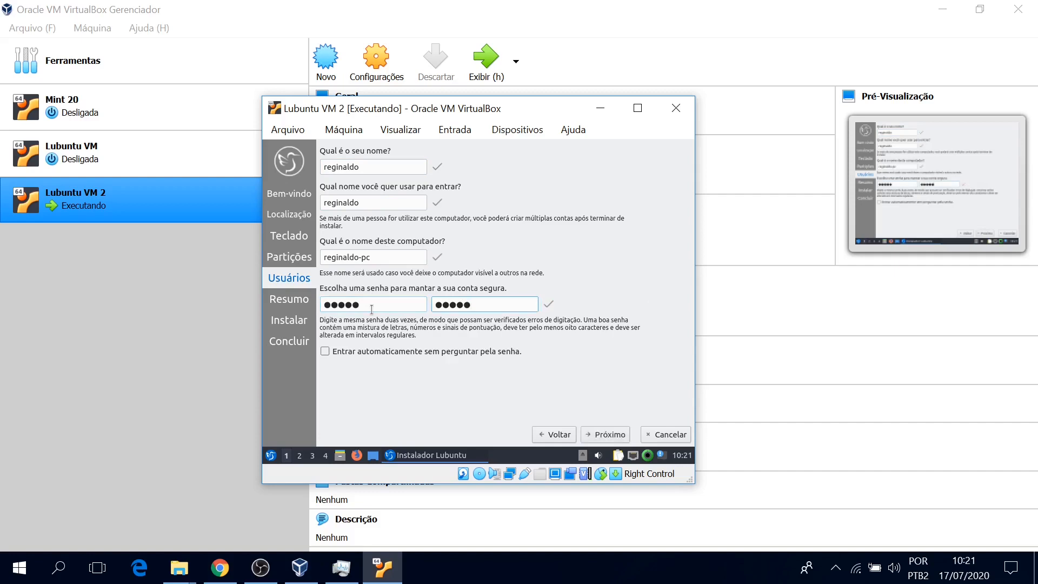
pyautogui.click(326, 352)
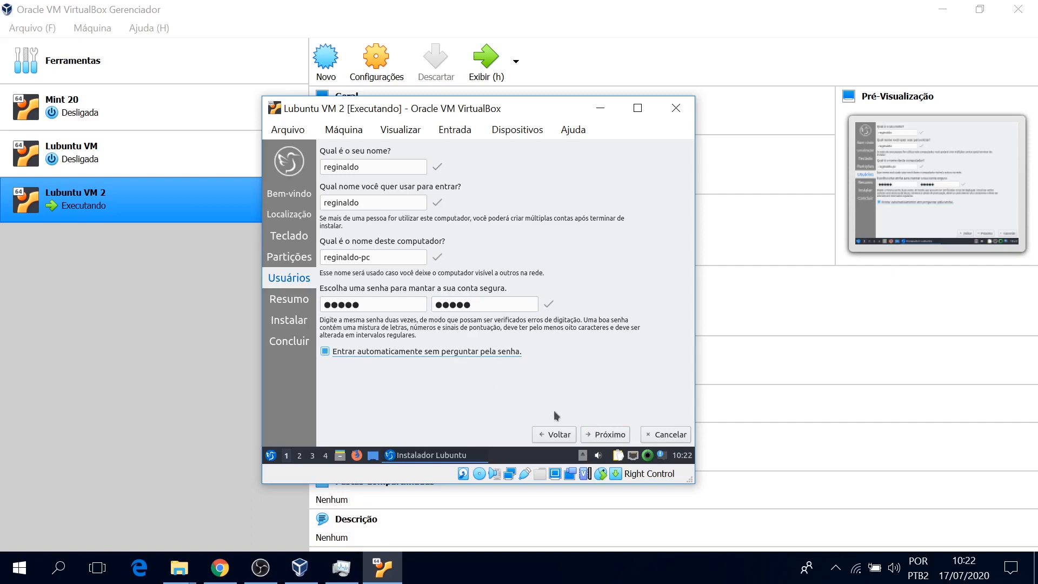
pyautogui.click(608, 438)
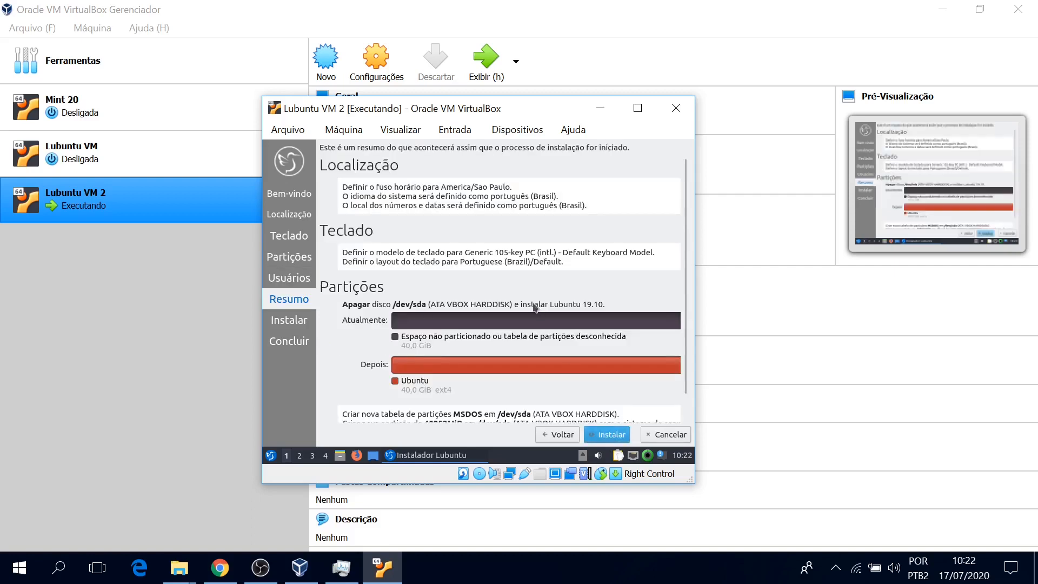
# Review the Resumo summary and confirm erasing the 40 GB disk to begin installing Lubuntu 19.10.
pyautogui.scroll(-1, 535, 307)
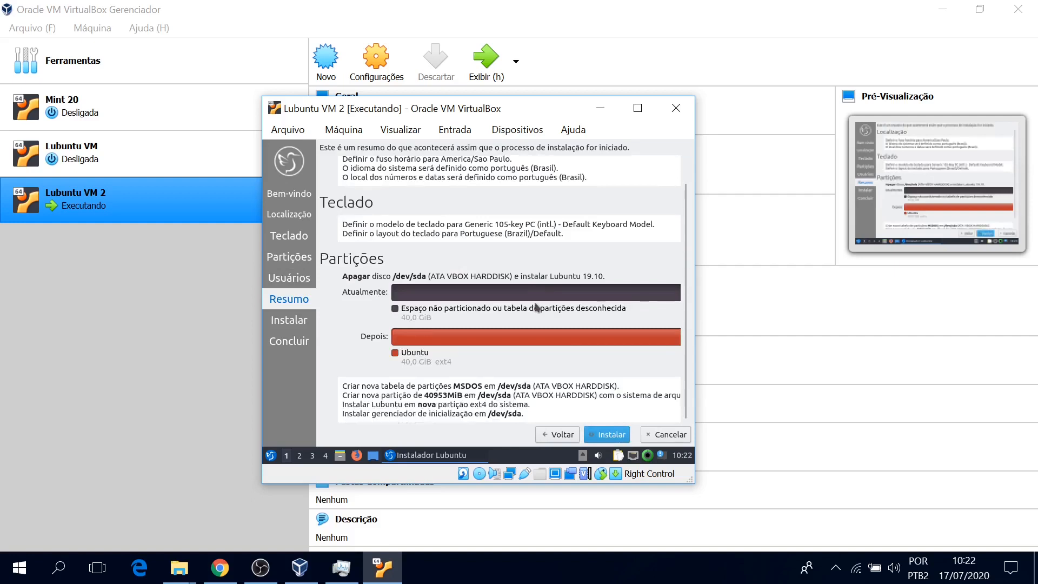
pyautogui.scroll(1, 600, 266)
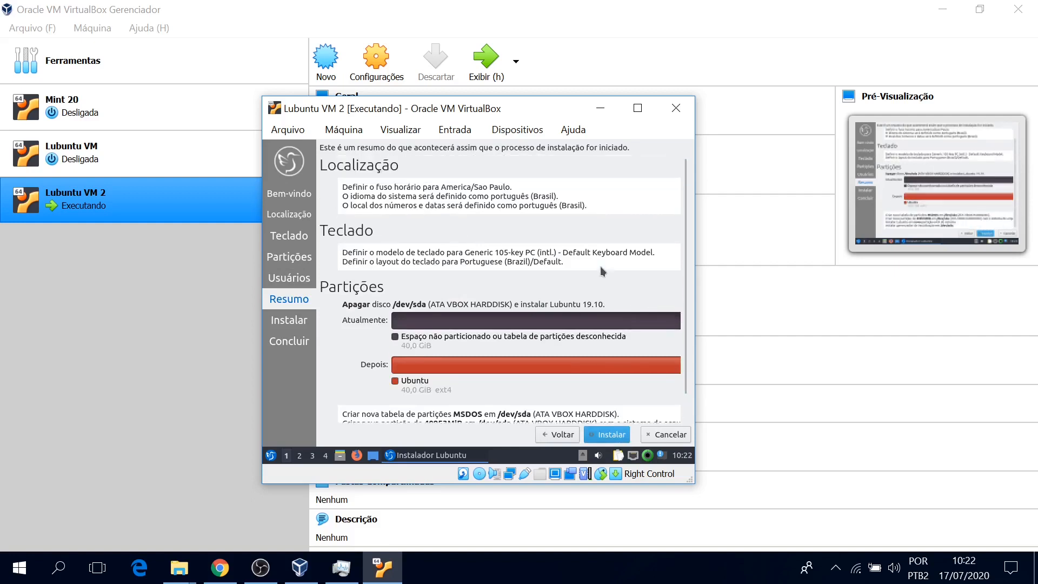
pyautogui.scroll(-1, 600, 266)
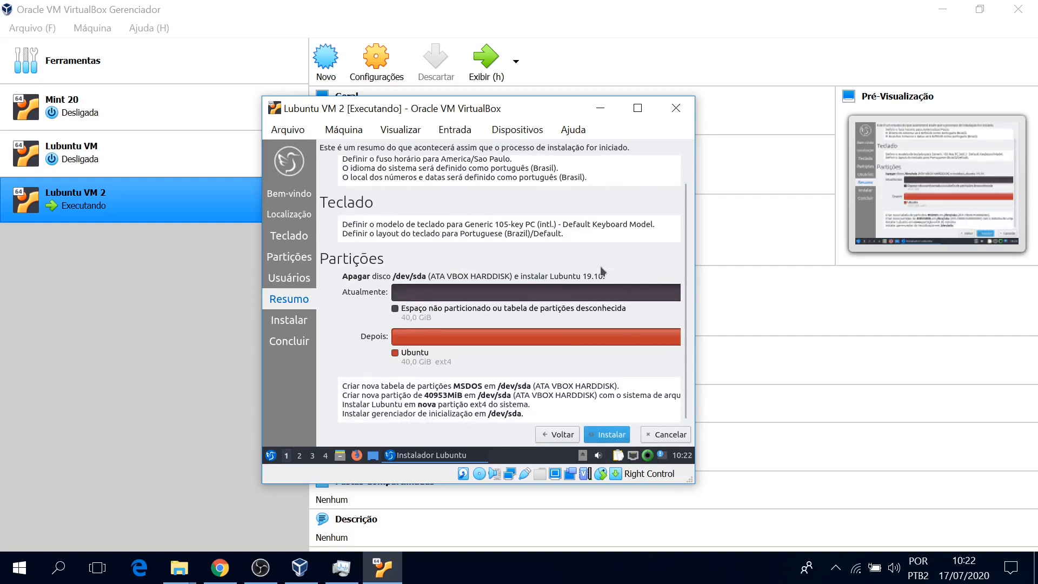
pyautogui.click(605, 439)
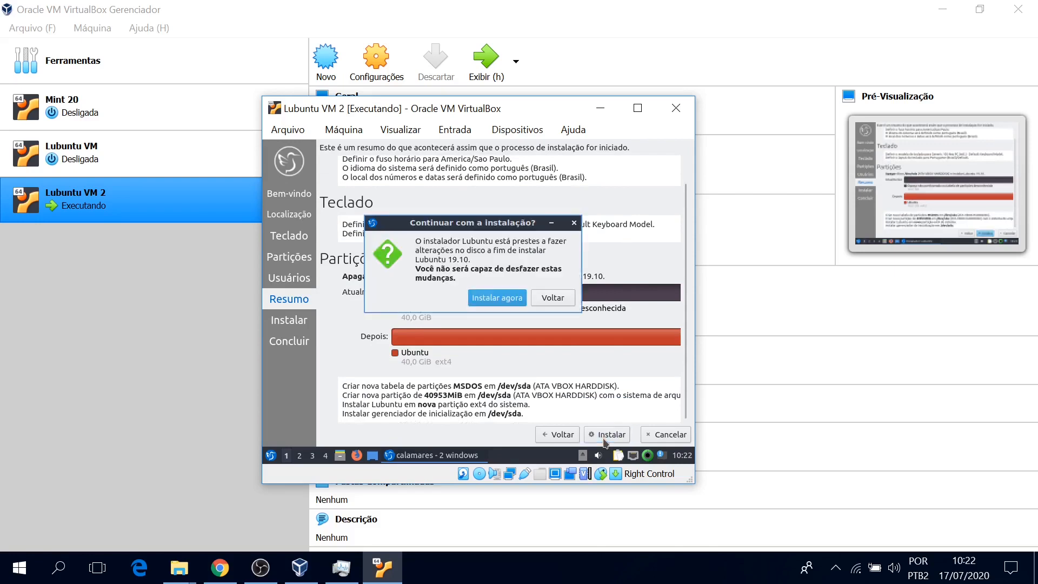
pyautogui.click(486, 297)
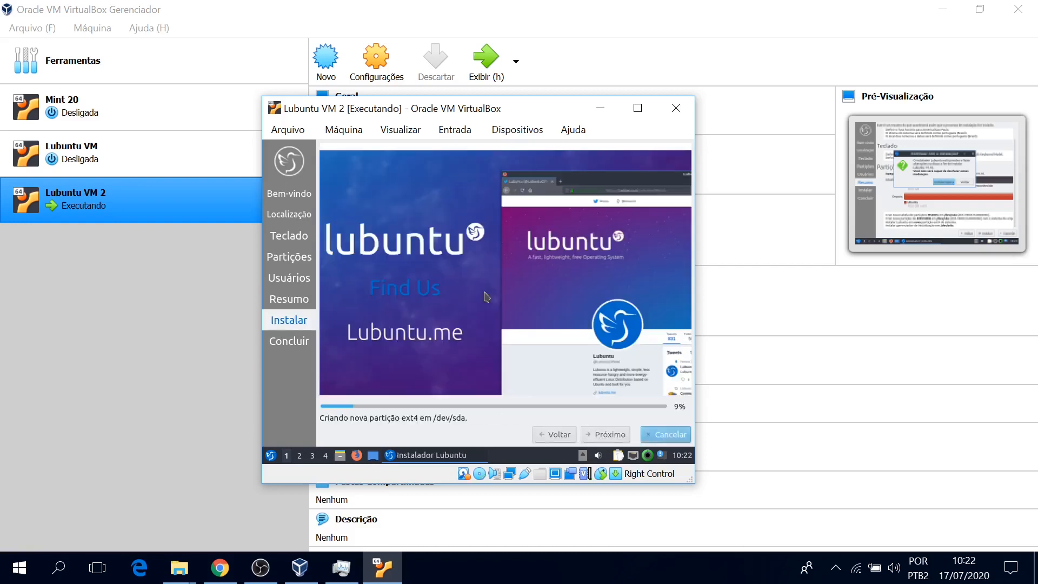